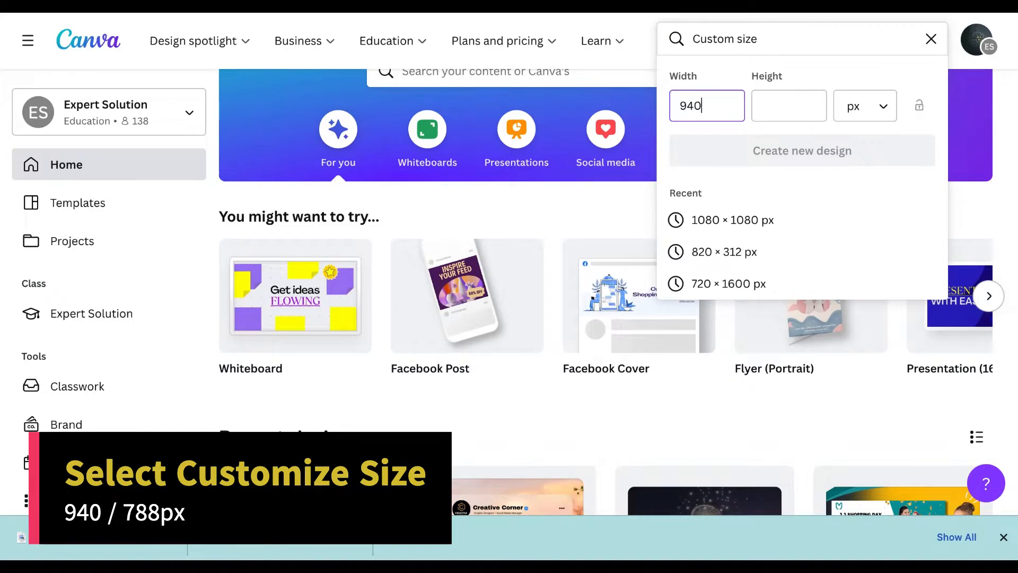
- Set the custom height to 788 px and create the 940 × 788 px design
type("788")
left_click(779, 153)
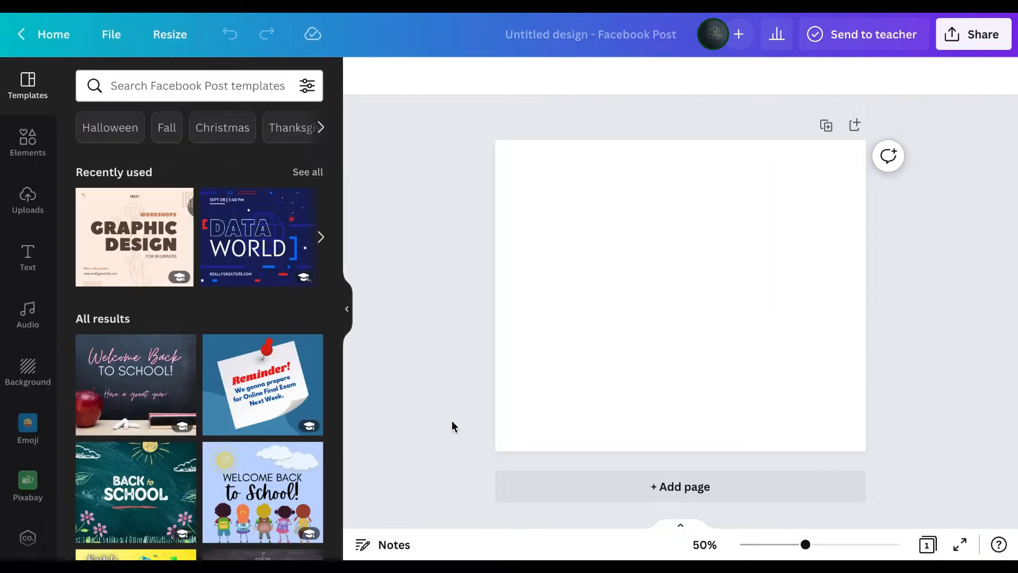
- Search the elements for nature photos and add the sunset meadow photo with white wildflowers to the page
left_click(29, 139)
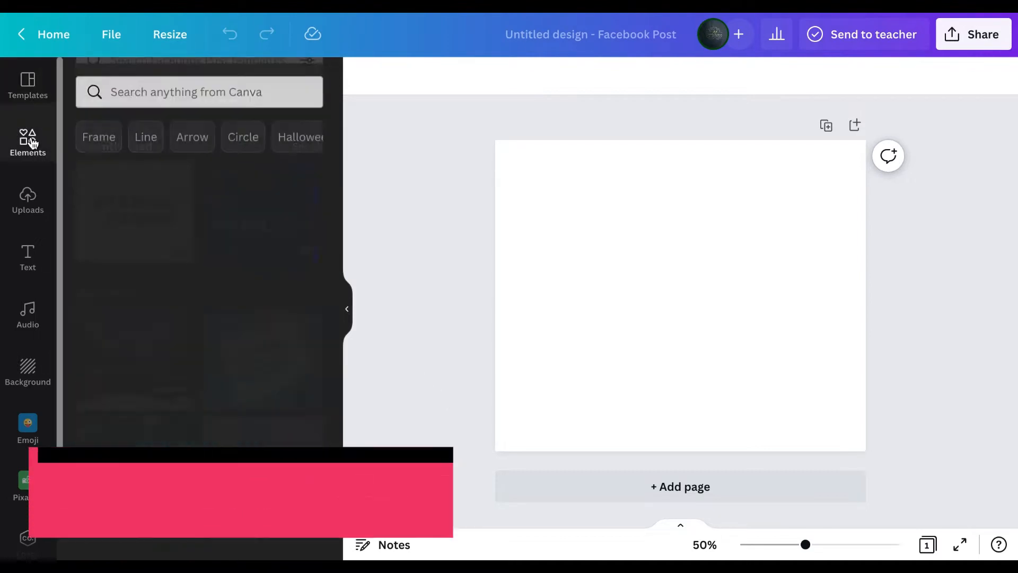
left_click(159, 86)
type("nature")
key("Return")
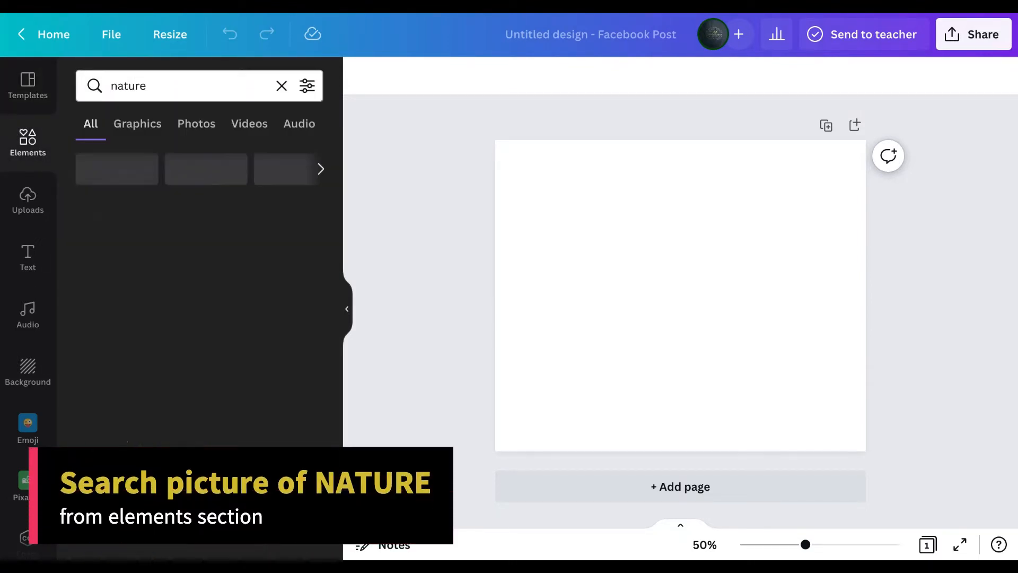
left_click(191, 123)
scroll(206, 265, "down", 5)
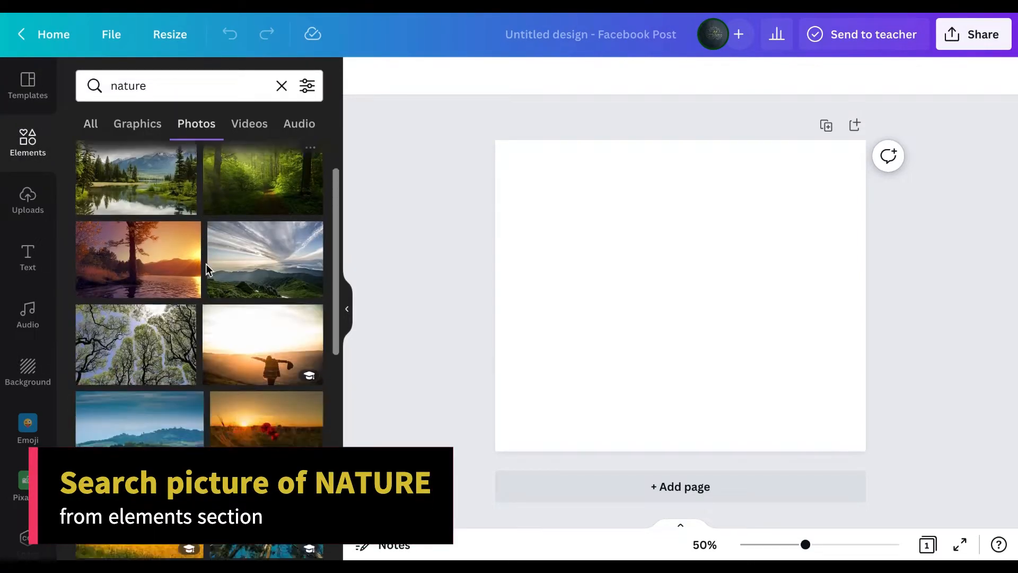
scroll(206, 270, "down", 7)
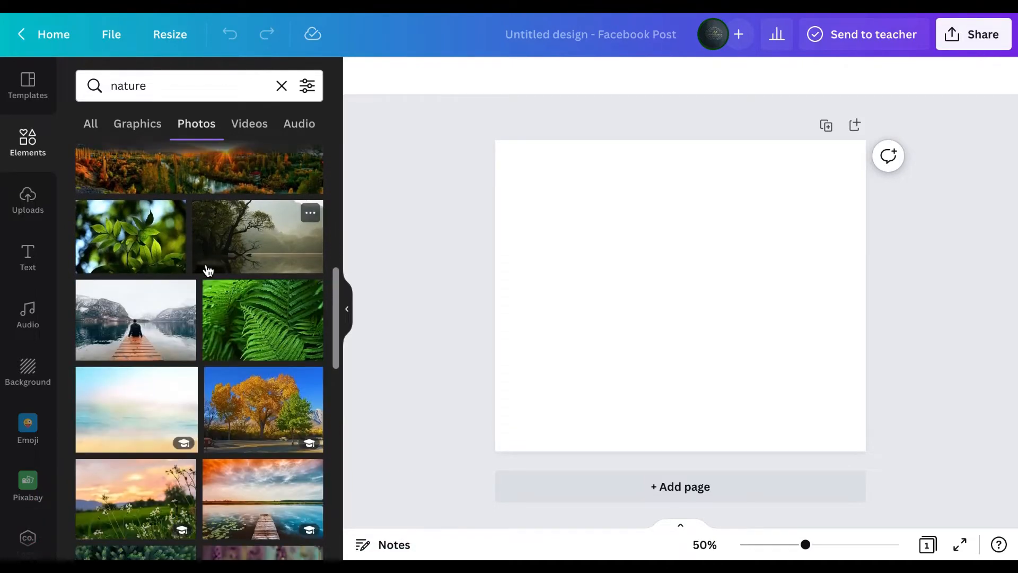
scroll(208, 271, "down", 8)
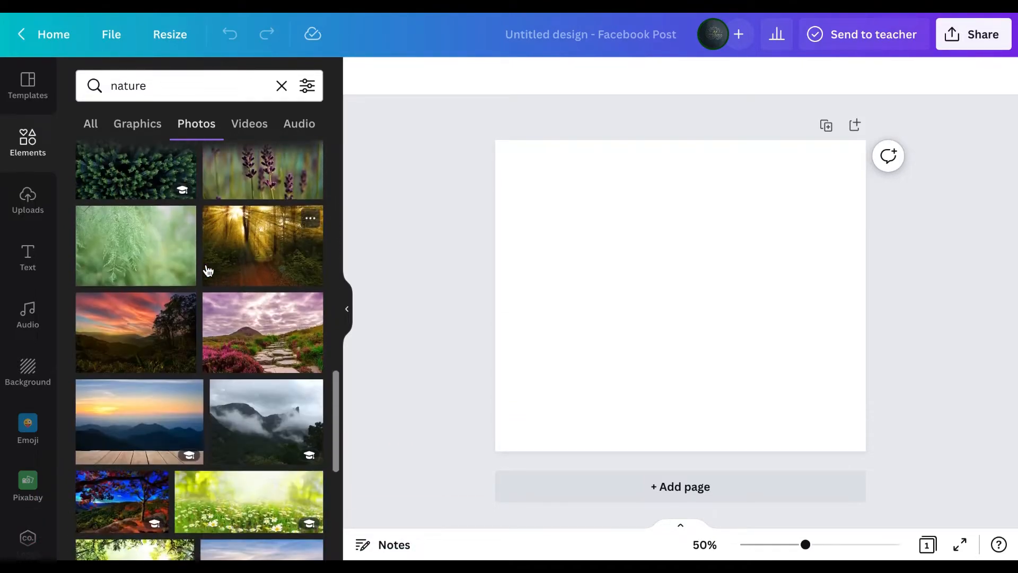
scroll(206, 268, "down", 2)
scroll(207, 265, "up", 8)
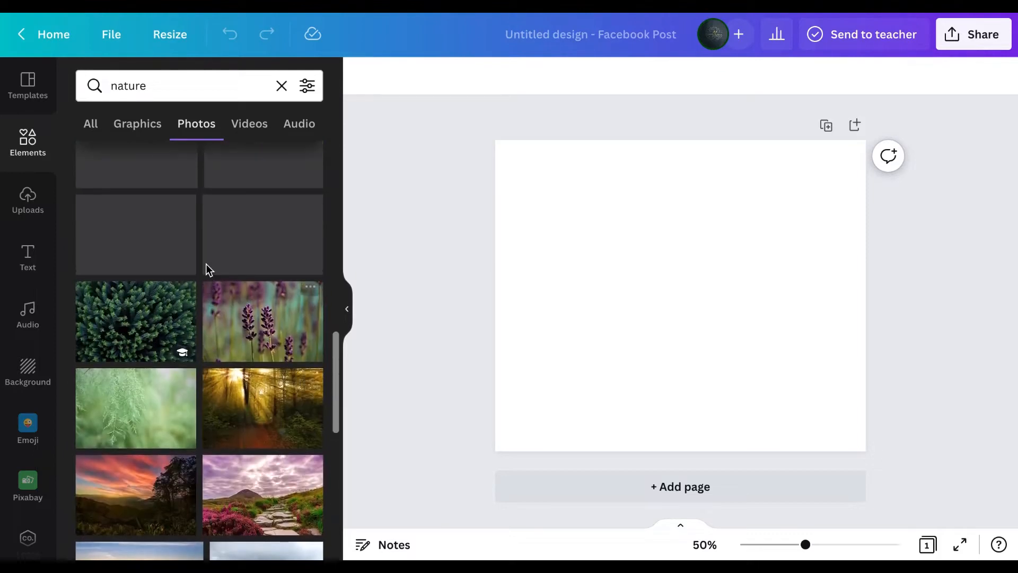
left_click(159, 278)
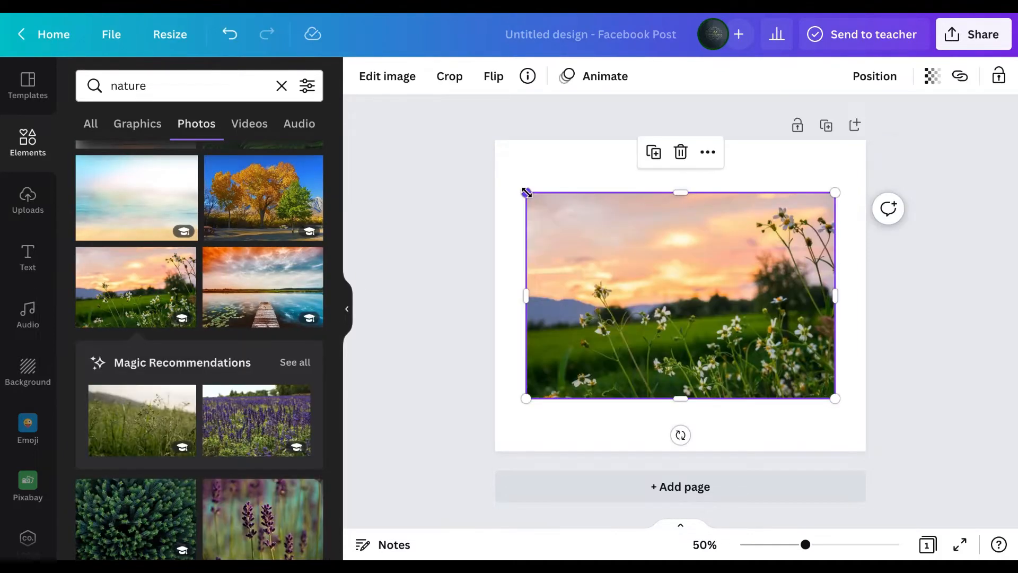
- Move and enlarge the meadow photo until it covers the whole page as the background
left_click_drag(525, 191, 496, 159)
left_click_drag(632, 257, 632, 226)
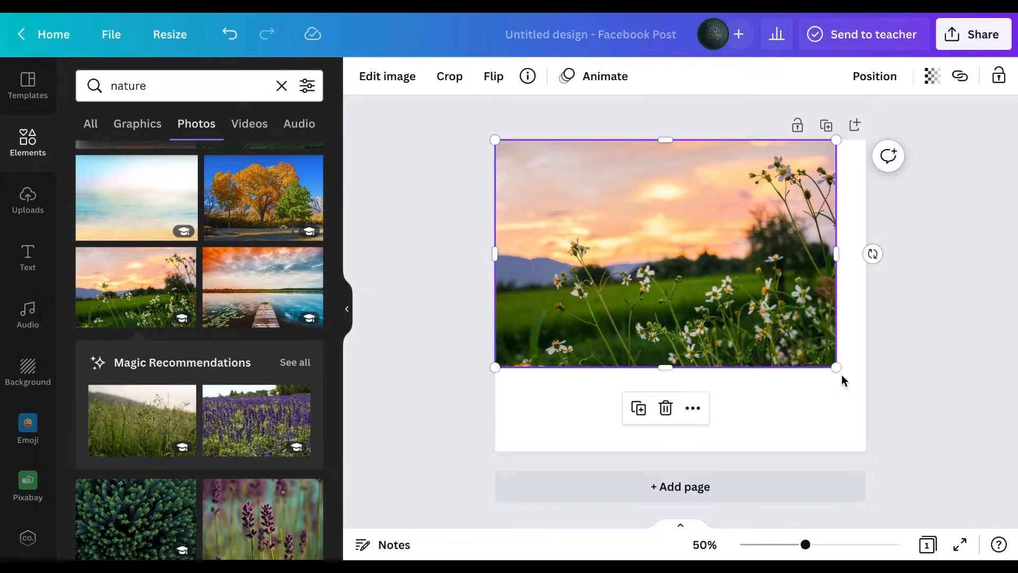
left_click_drag(853, 377, 866, 386)
left_click_drag(680, 387, 692, 451)
left_click(928, 390)
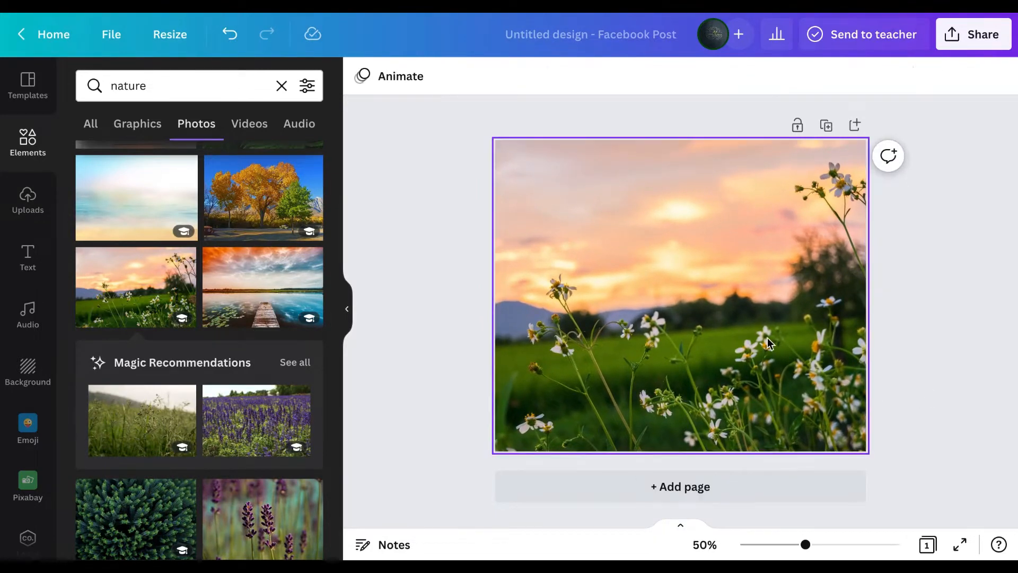
- Search the elements for frame and add the rounded rectangular frame to the page
left_click(282, 85)
left_click(257, 85)
type("frame")
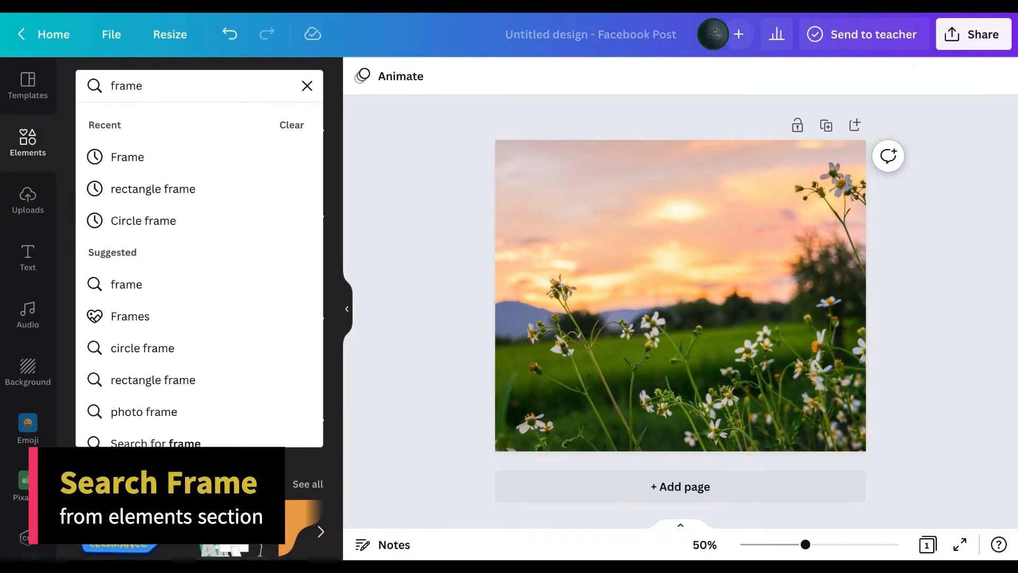
key("Return")
left_click(110, 330)
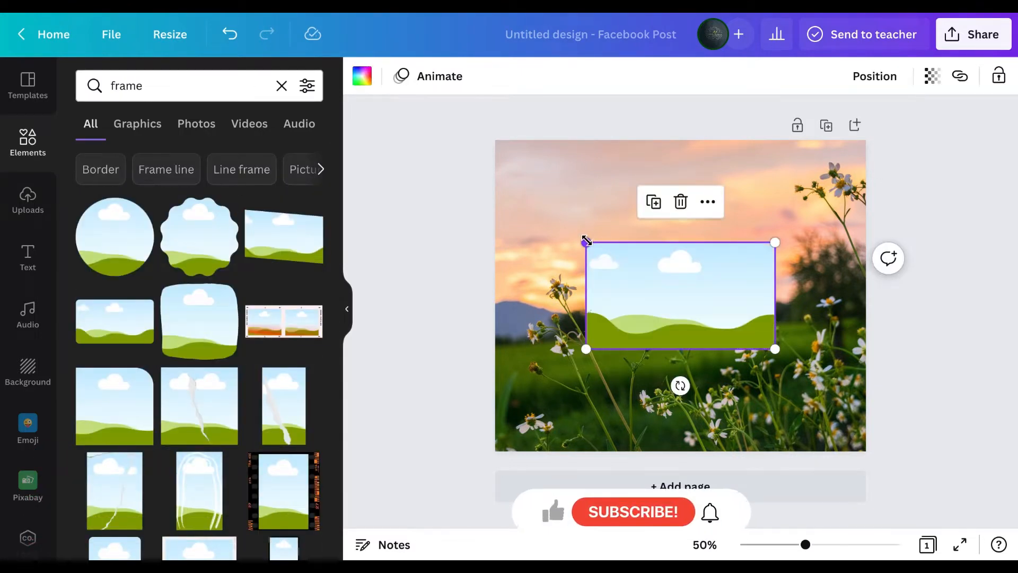
- Enlarge the rectangular frame to most of the page width and center it over the background photo
left_click_drag(587, 243, 497, 199)
left_click_drag(778, 350, 829, 375)
left_click_drag(743, 302, 759, 296)
left_click(431, 244)
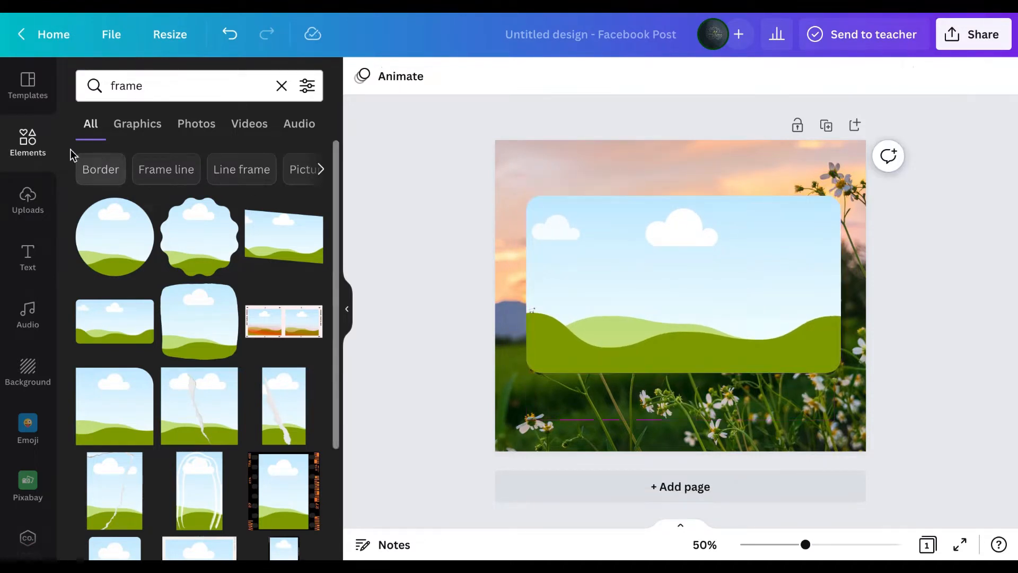
- Add the recently used meadow photo again and place it inside the rectangular frame
left_click(281, 86)
left_click(222, 229)
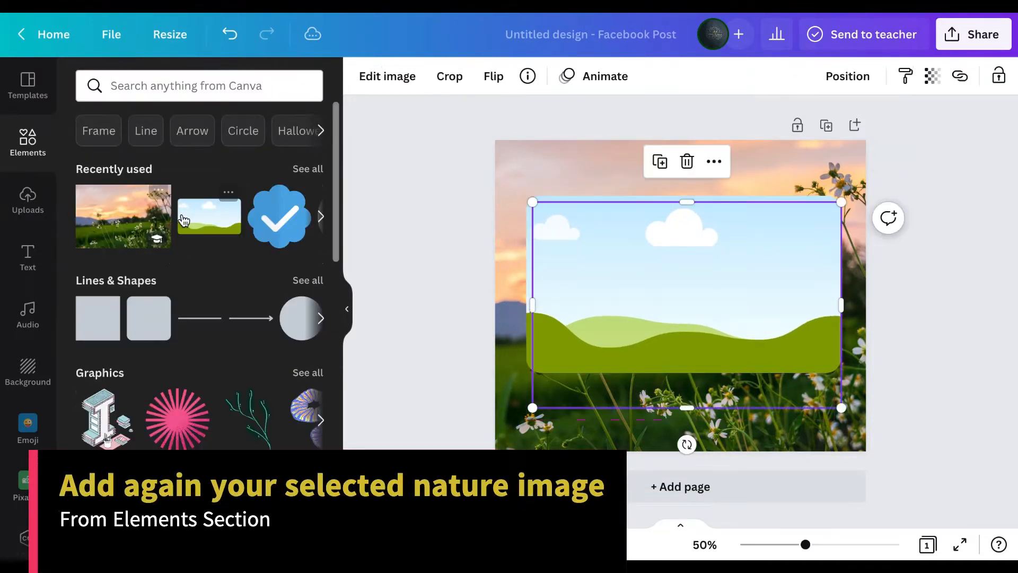
mouse_move(645, 340)
left_mouse_down()
mouse_move(628, 327)
mouse_move(644, 325)
left_mouse_up()
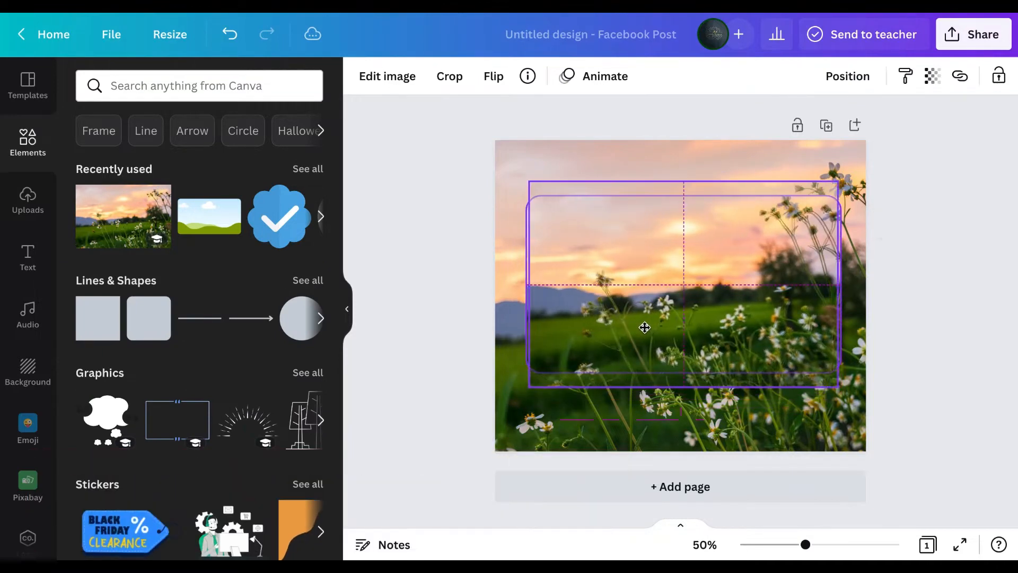
- Enlarge the photo inside the frame's crop so its scenery roughly lines up with the background
double_click(753, 366)
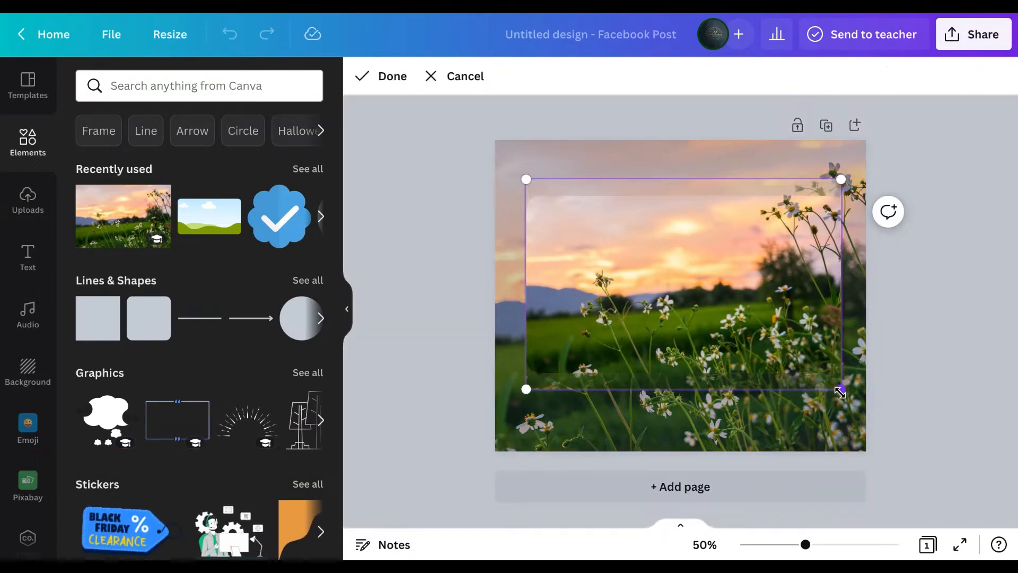
mouse_move(840, 393)
left_mouse_down()
mouse_move(884, 418)
mouse_move(841, 391)
left_mouse_up()
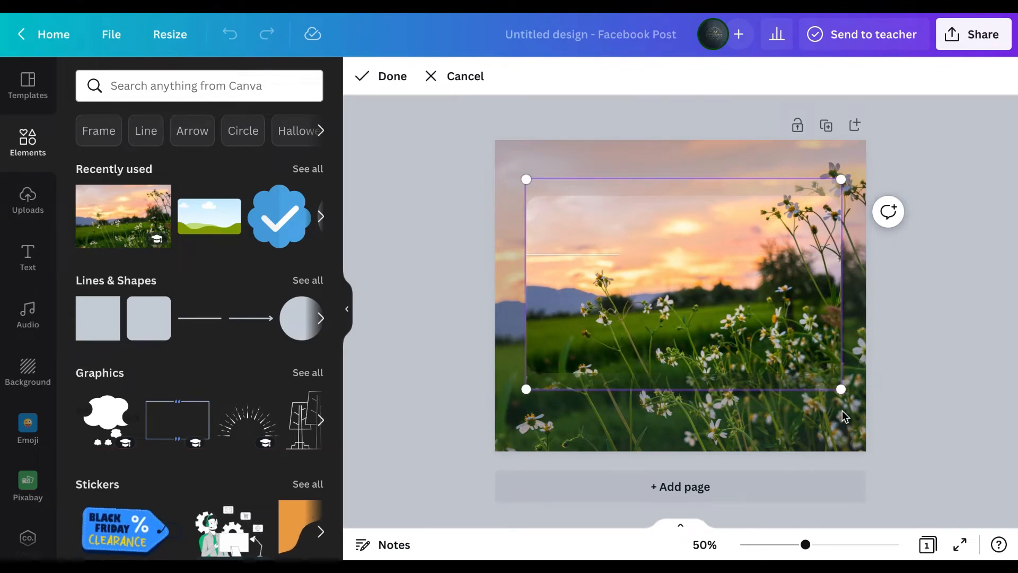
left_click_drag(842, 387, 886, 427)
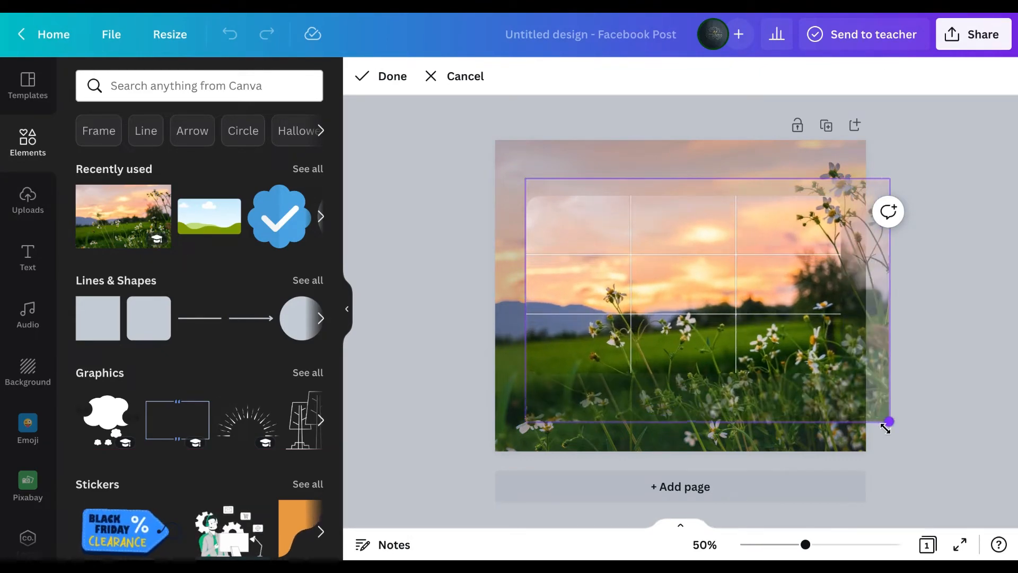
left_click(975, 399)
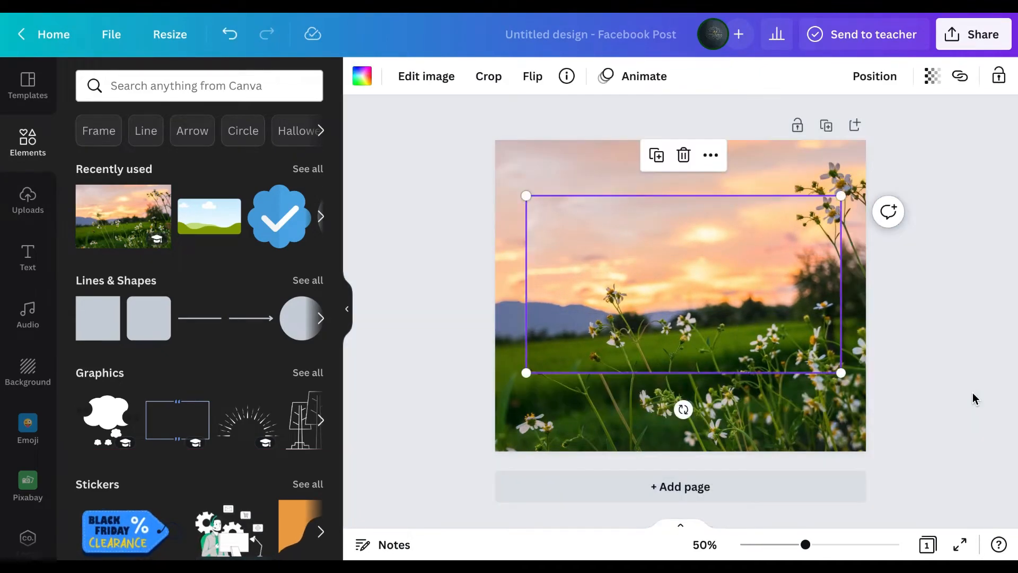
left_click(902, 277)
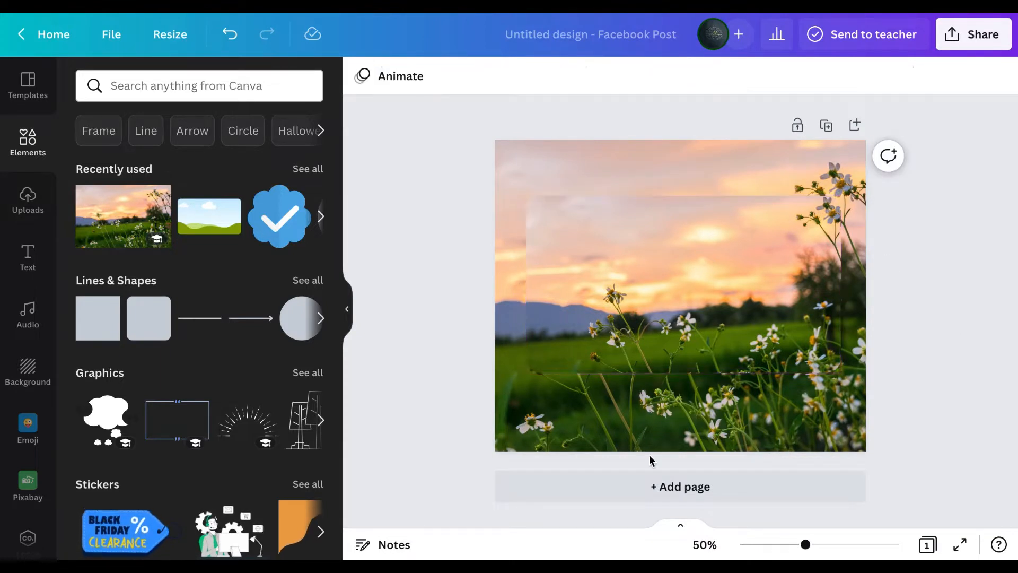
- Set the Blur adjustment of the framed photo to 31
left_click(637, 318)
left_click(426, 78)
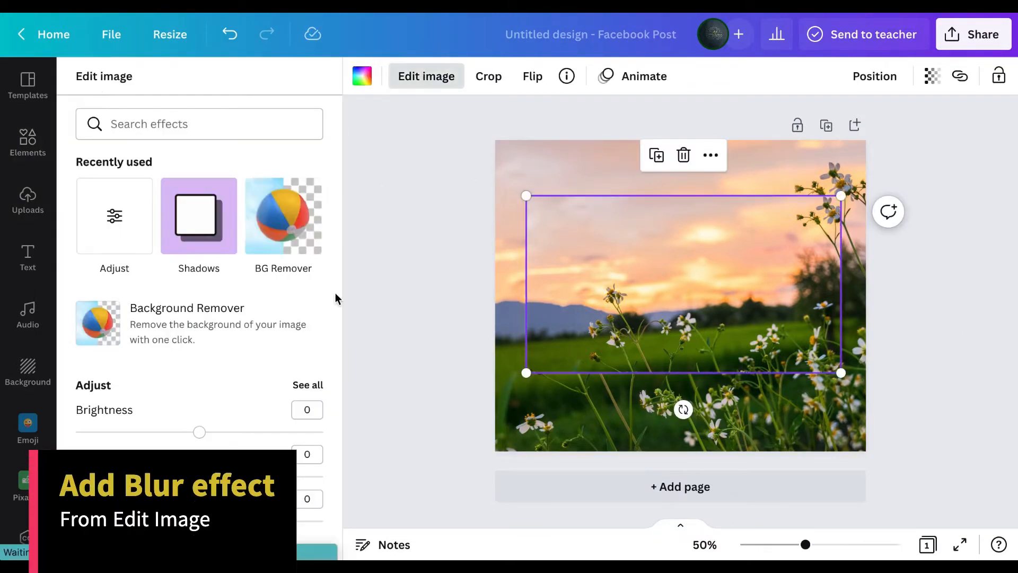
left_click(308, 386)
left_click_drag(200, 324, 239, 330)
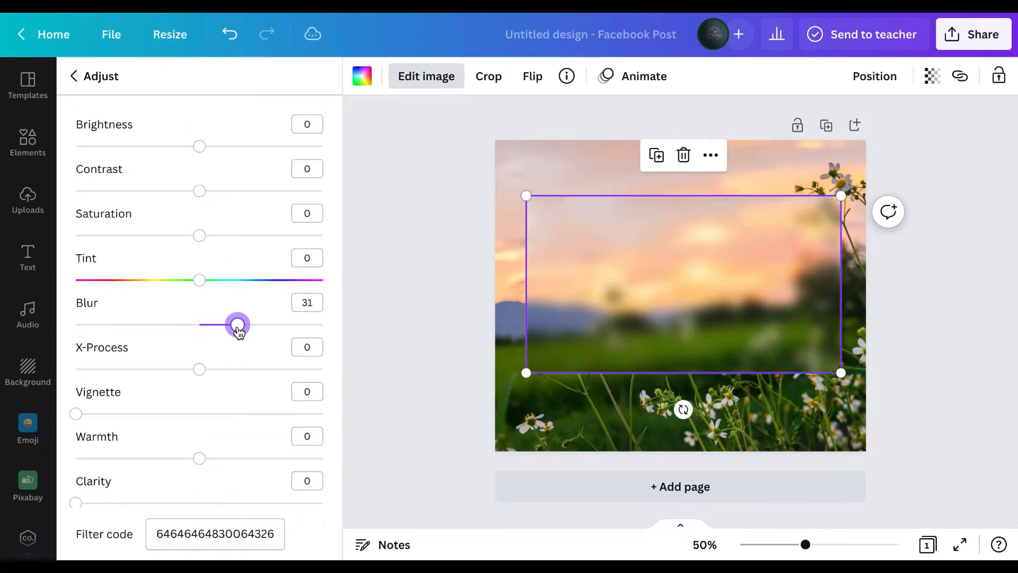
left_click(761, 294)
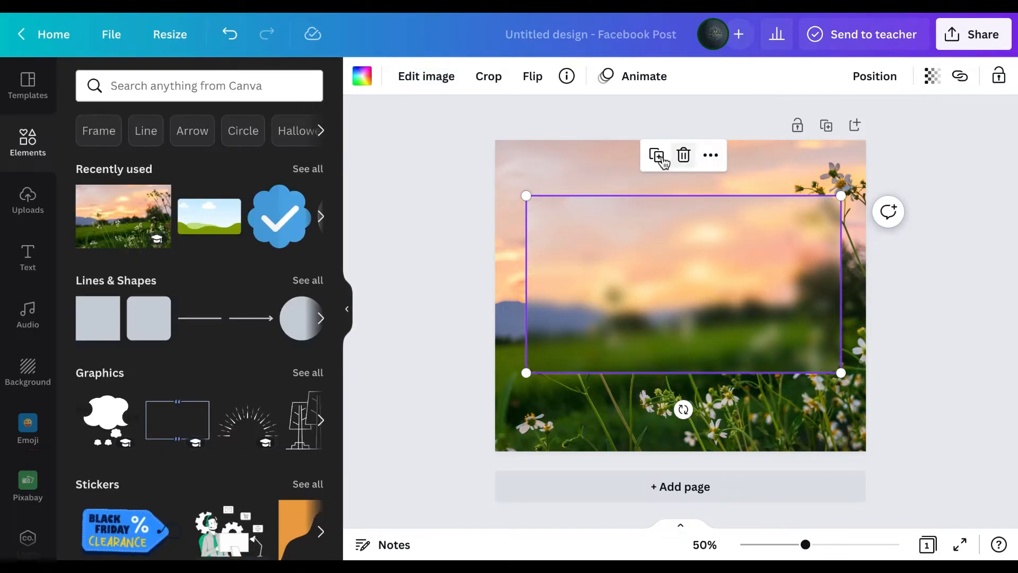
- Duplicate the blurred frame and fill the copy with white
left_click(658, 156)
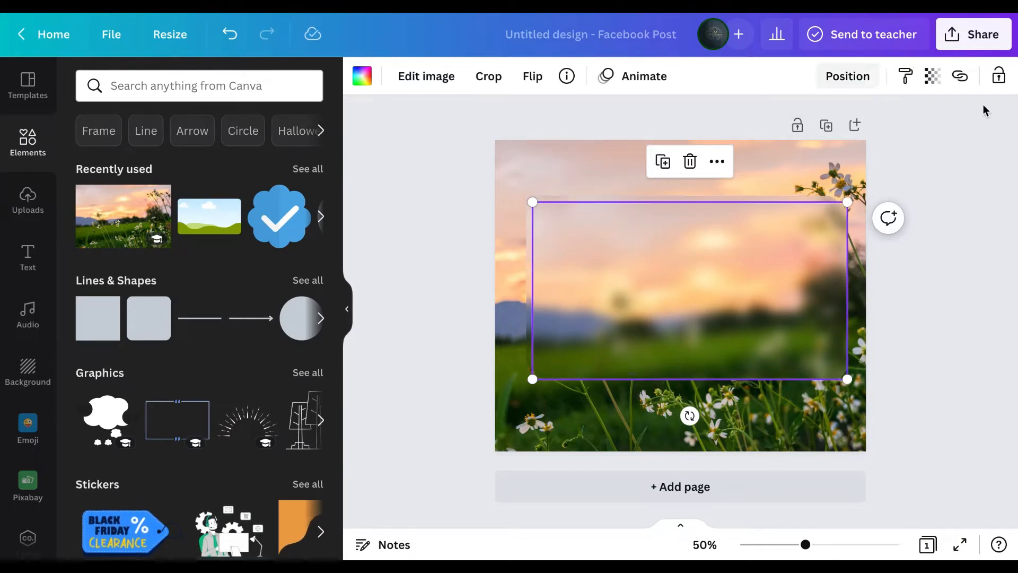
left_click(363, 77)
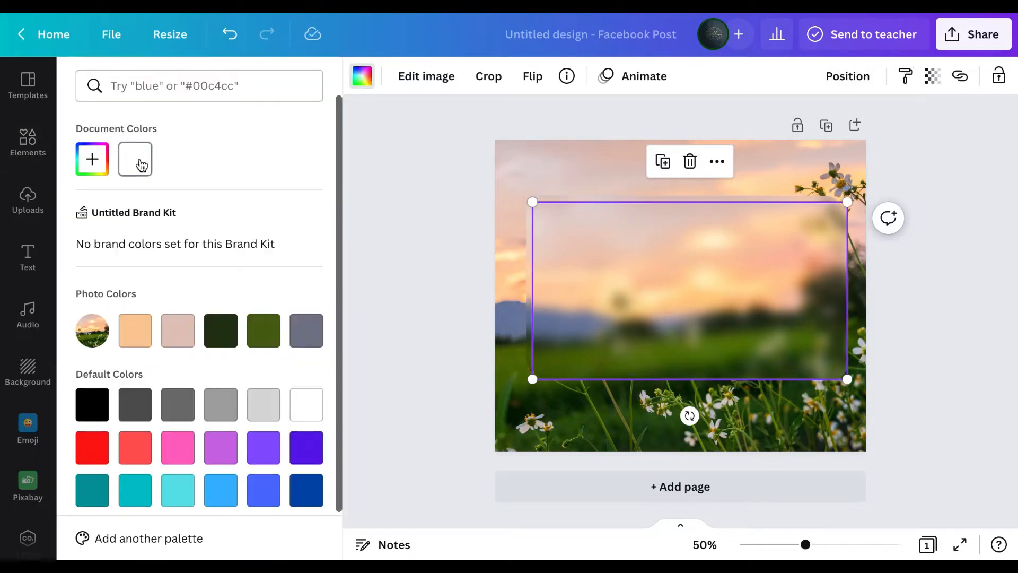
left_click(141, 165)
- Bring the blurred frame in front of the white copy and align it over that copy
left_click(775, 202)
left_click(772, 195)
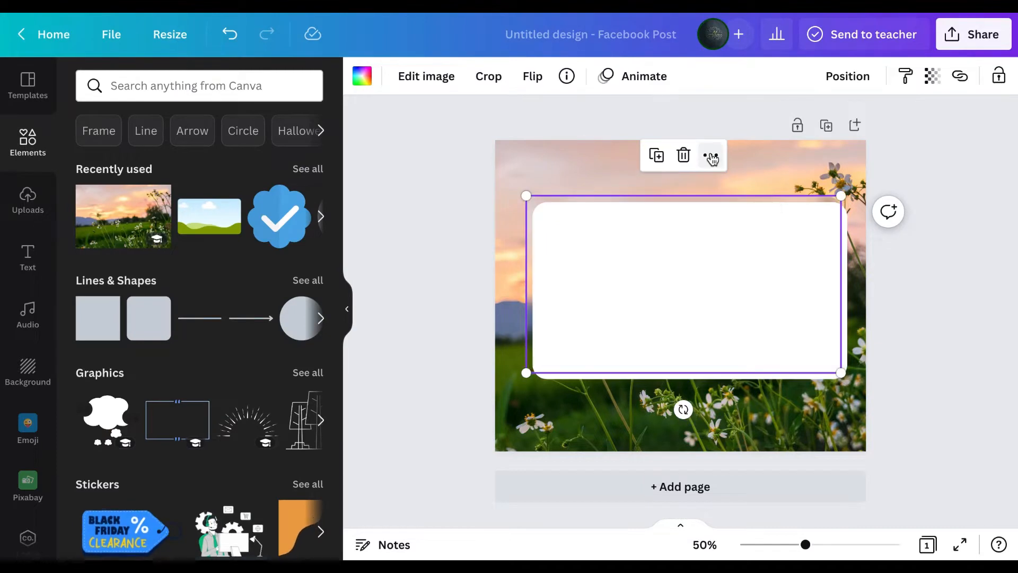
left_click(713, 156)
left_click(782, 337)
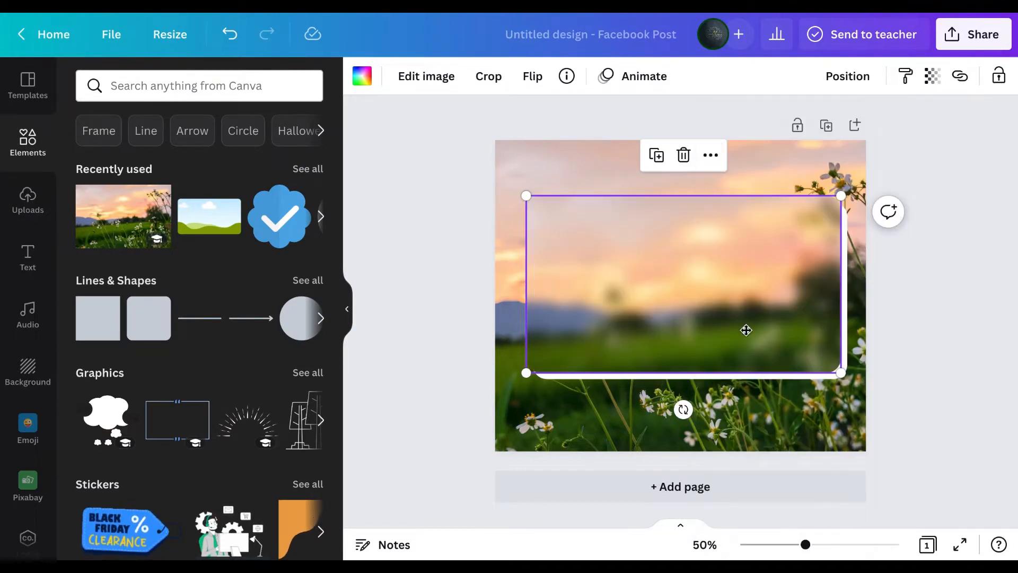
left_click_drag(747, 330, 750, 337)
- Lower the blurred frame's transparency value so the white copy shows through as frosted glass
left_click(935, 79)
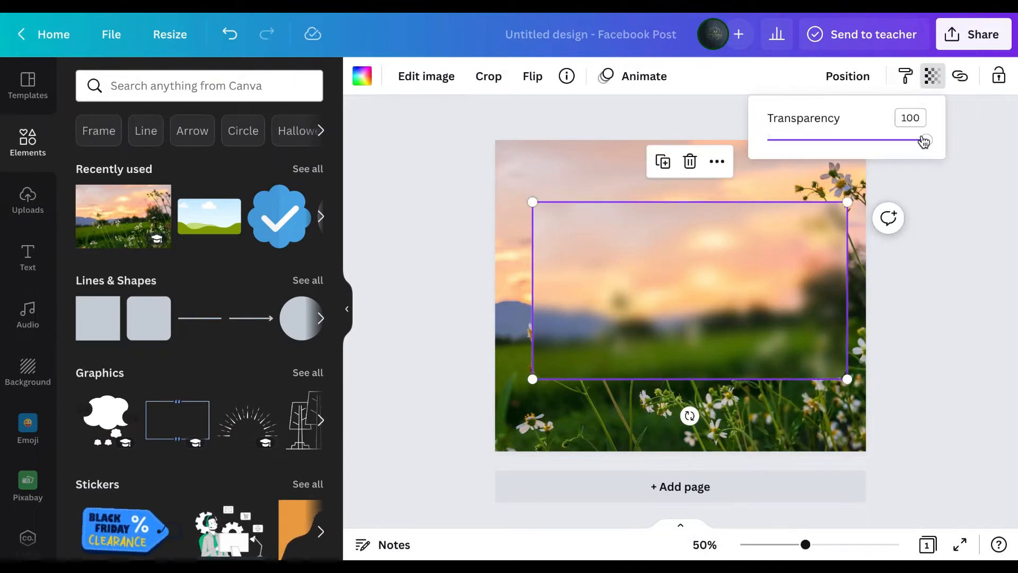
left_click_drag(908, 146, 834, 142)
left_click(970, 245)
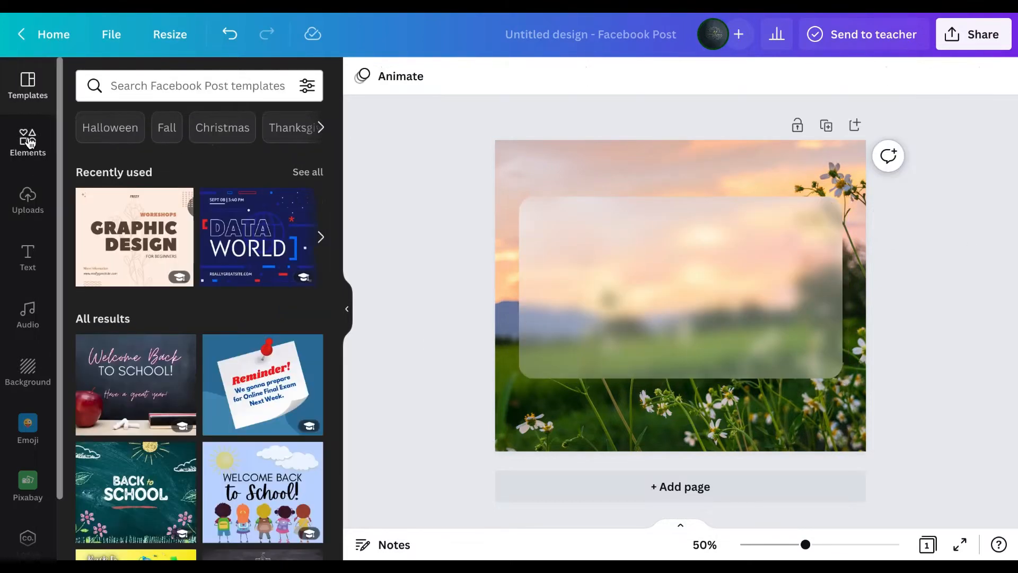
- Search the elements for circle frame, add the round photo frame and shrink it into the glass panel's upper-left corner
left_click(28, 142)
left_click(150, 84)
type("circ")
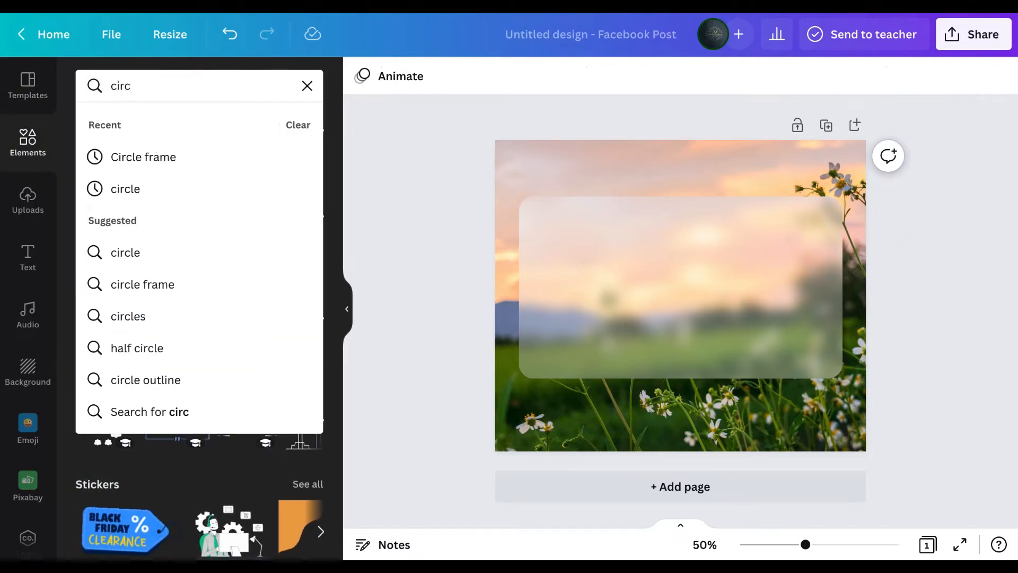
type("le")
key("Return")
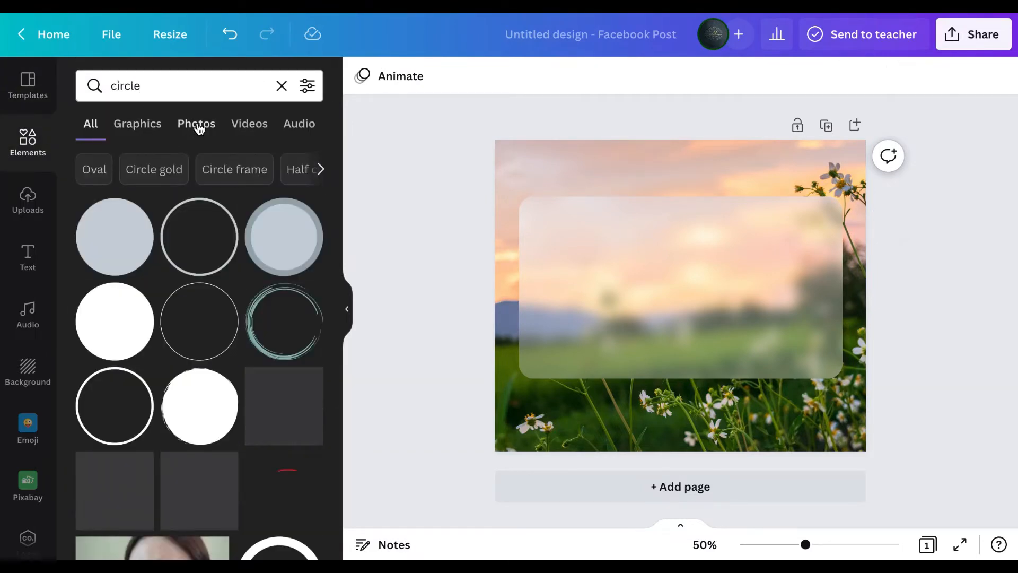
left_click(186, 87)
type("frame")
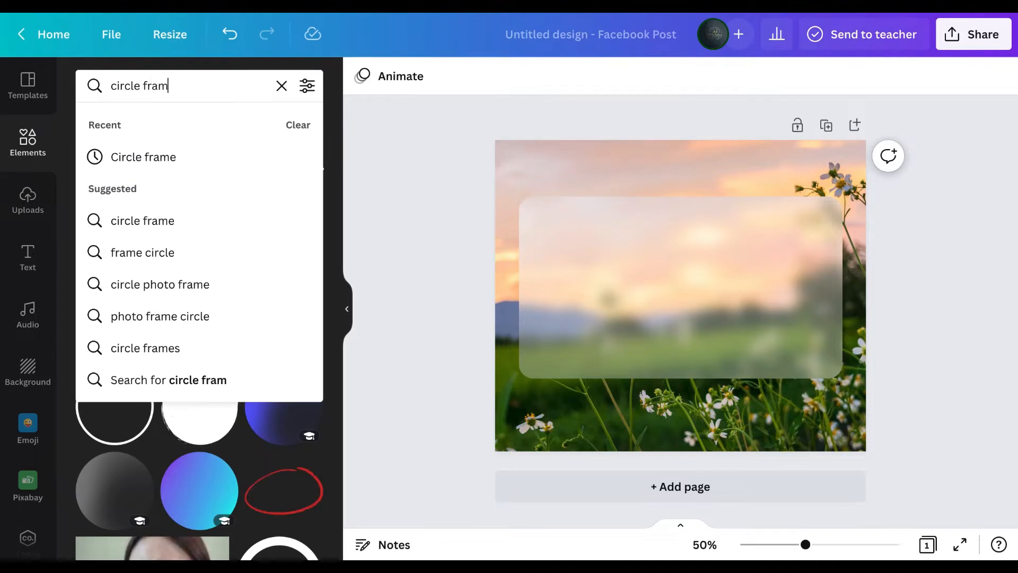
key("Return")
left_click(200, 313)
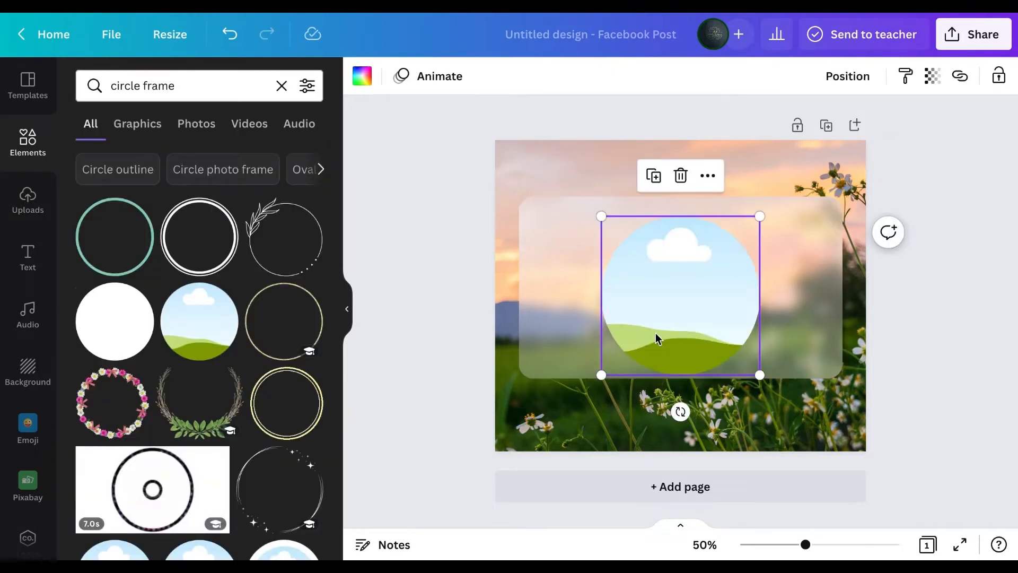
left_click_drag(601, 374, 556, 239)
- Add the uploaded Creative Corner logo to the design and drop it into the round frame
left_click(24, 199)
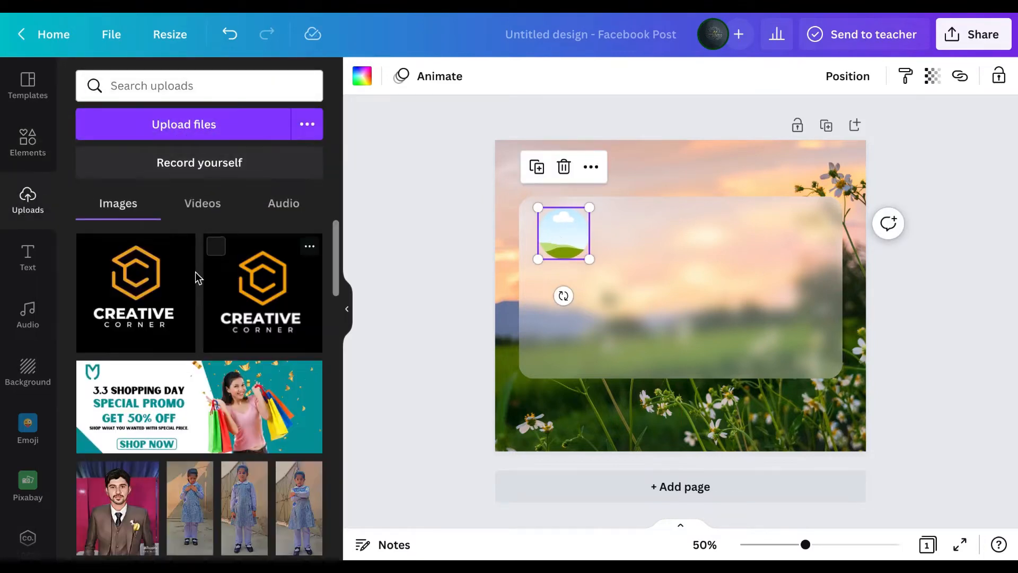
left_click(653, 329)
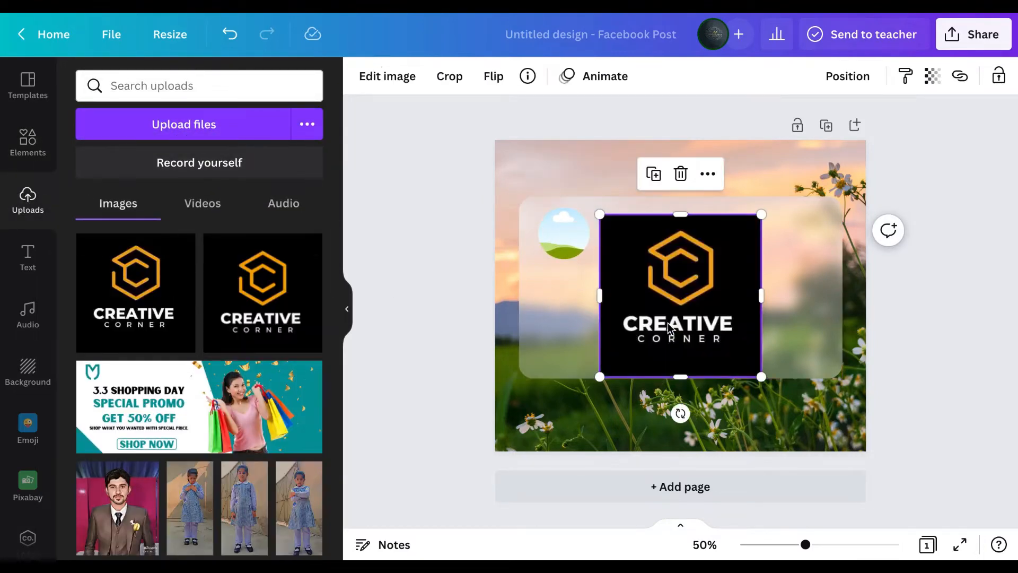
left_click_drag(664, 306, 556, 253)
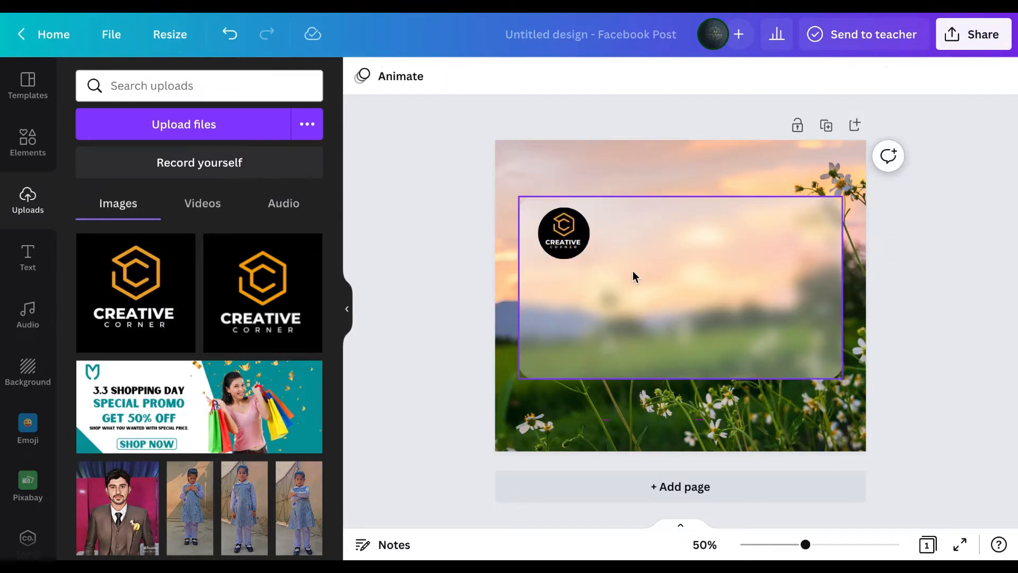
- Add the text "Creative Corner" and move it up onto the glass panel near the logo
scroll(633, 271, "up", 4)
scroll(632, 270, "down", 1)
left_click(569, 234)
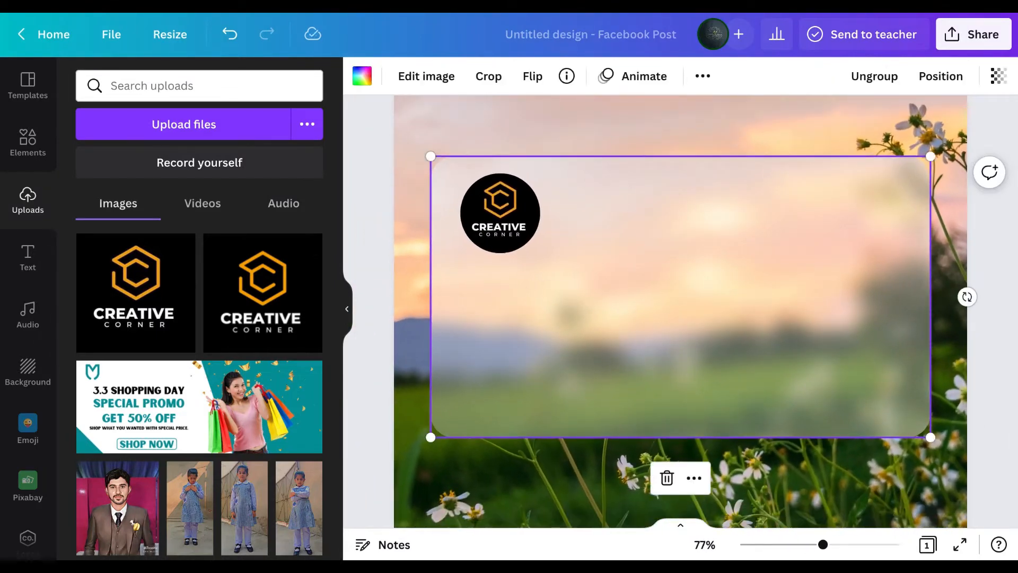
type("tCre")
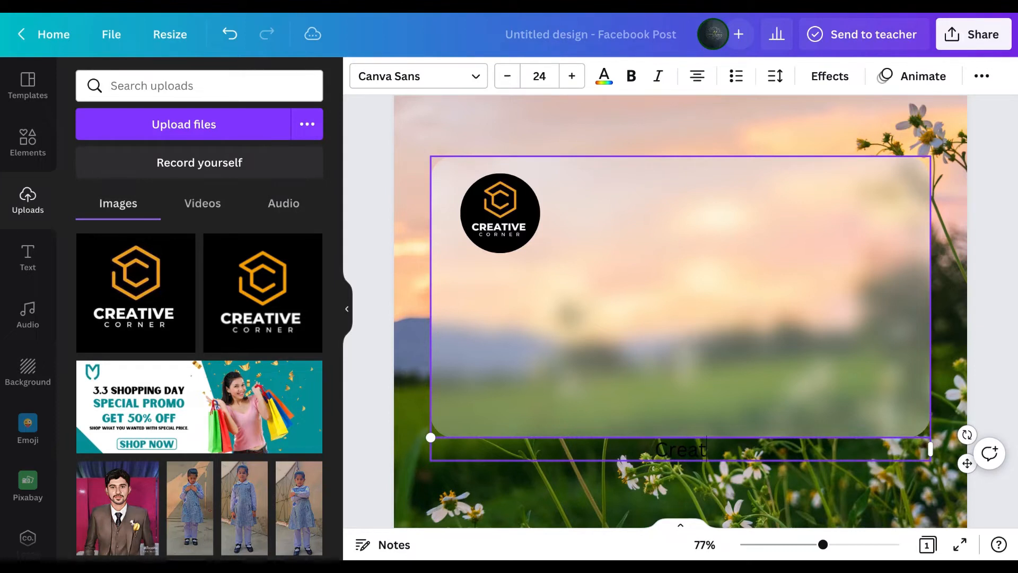
left_click(623, 264)
left_click_drag(643, 449, 631, 226)
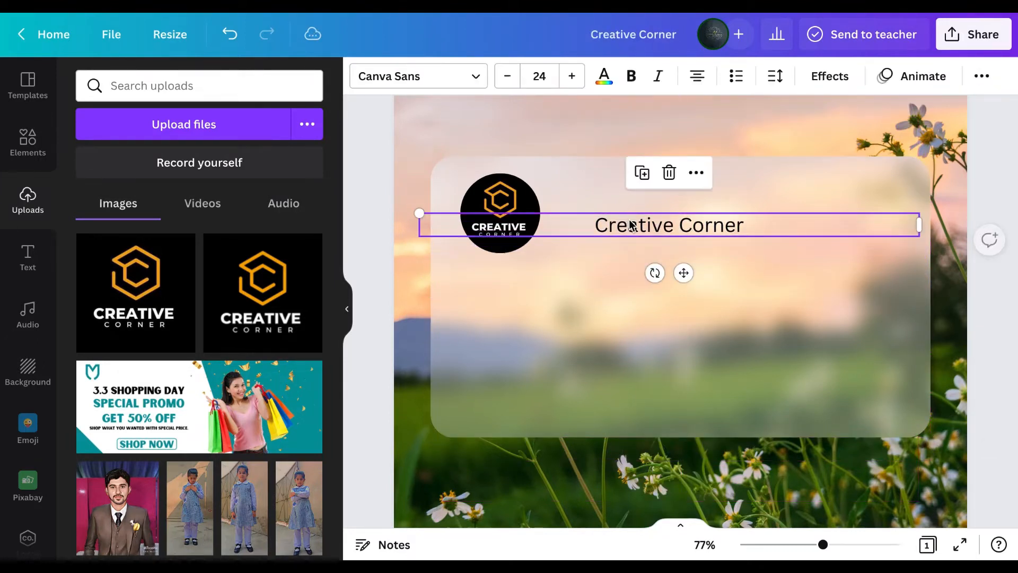
- Set the "Creative Corner" text in Archivo Black, enlarge it to size 26.2 and place it right beside the logo
left_click(477, 75)
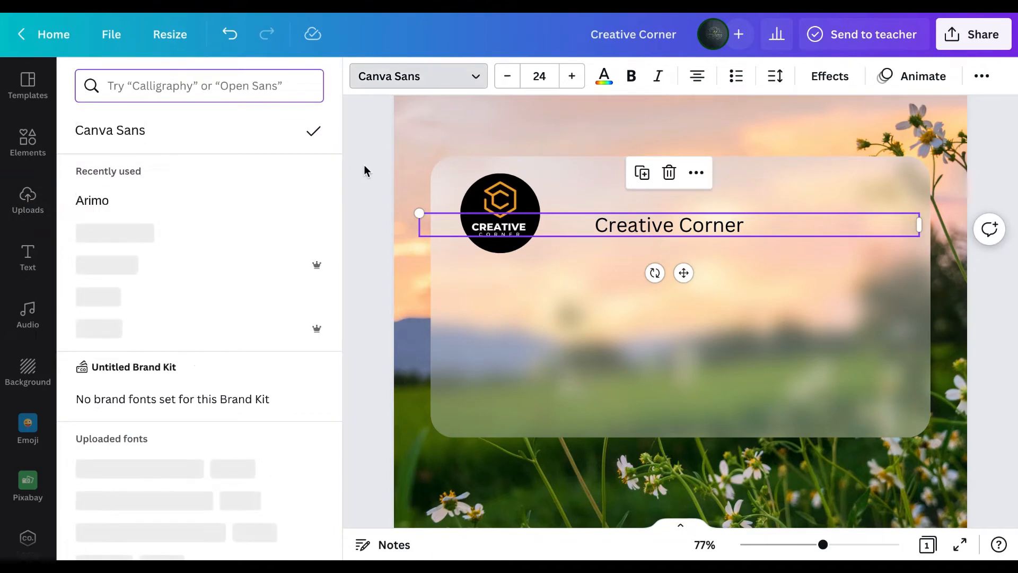
scroll(207, 315, "down", 10)
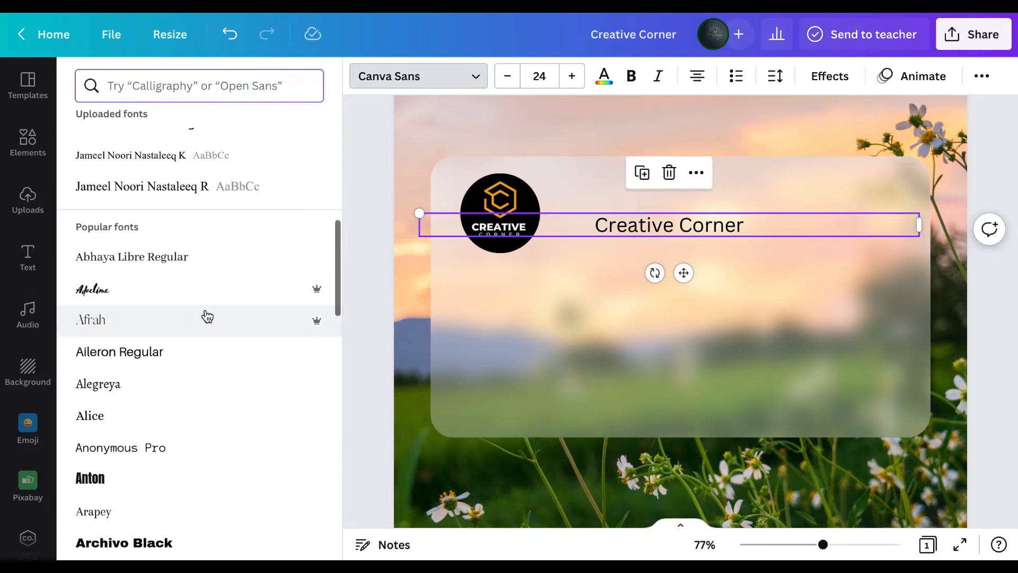
scroll(205, 315, "down", 4)
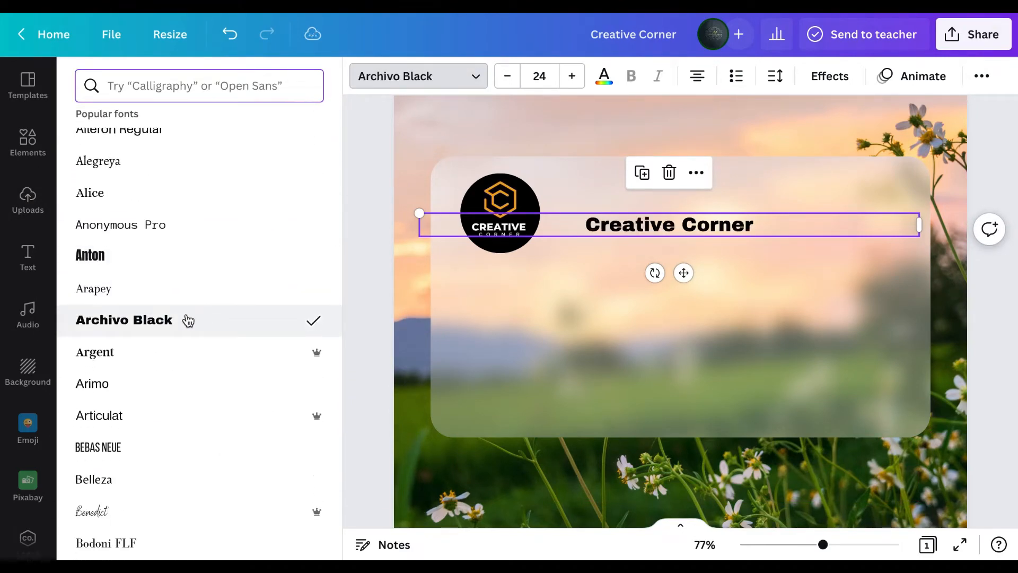
left_click_drag(626, 226, 601, 203)
left_click_drag(396, 190, 348, 175)
left_click_drag(593, 200, 604, 203)
left_click(713, 292)
type("text")
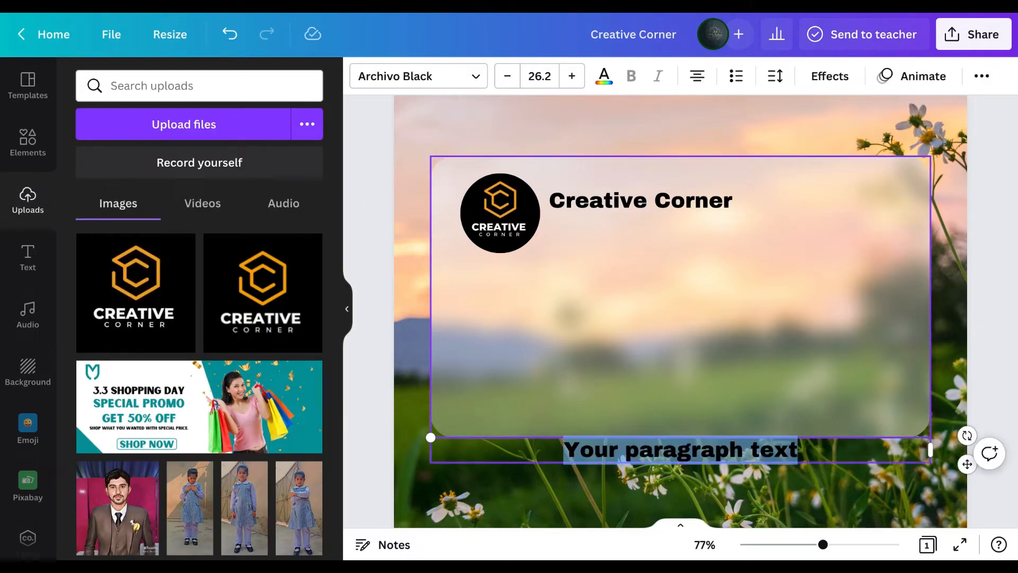
type("@")
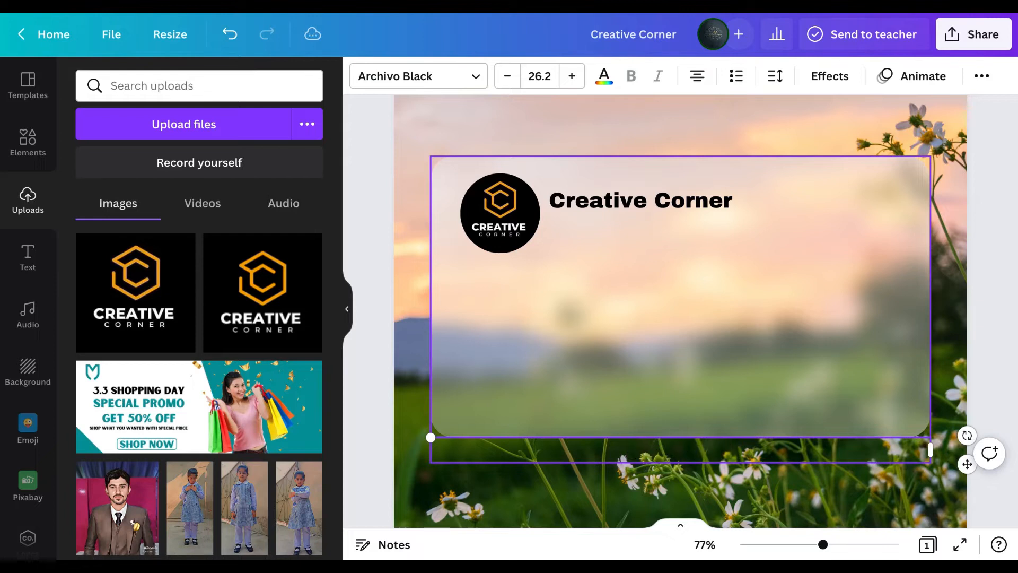
key("ctrl+z")
left_click_drag(671, 438, 672, 281)
type("@cre")
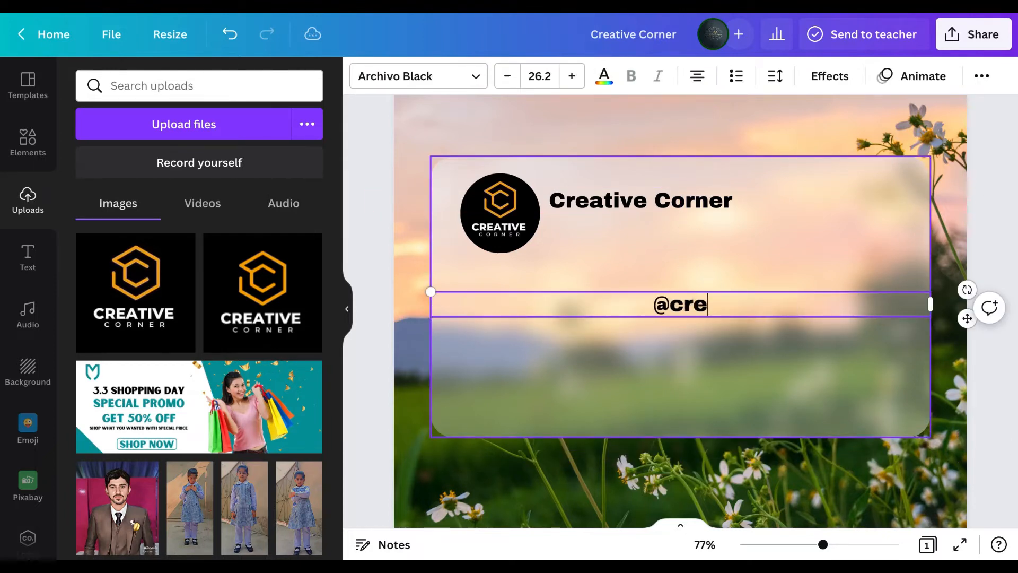
type("ative.co")
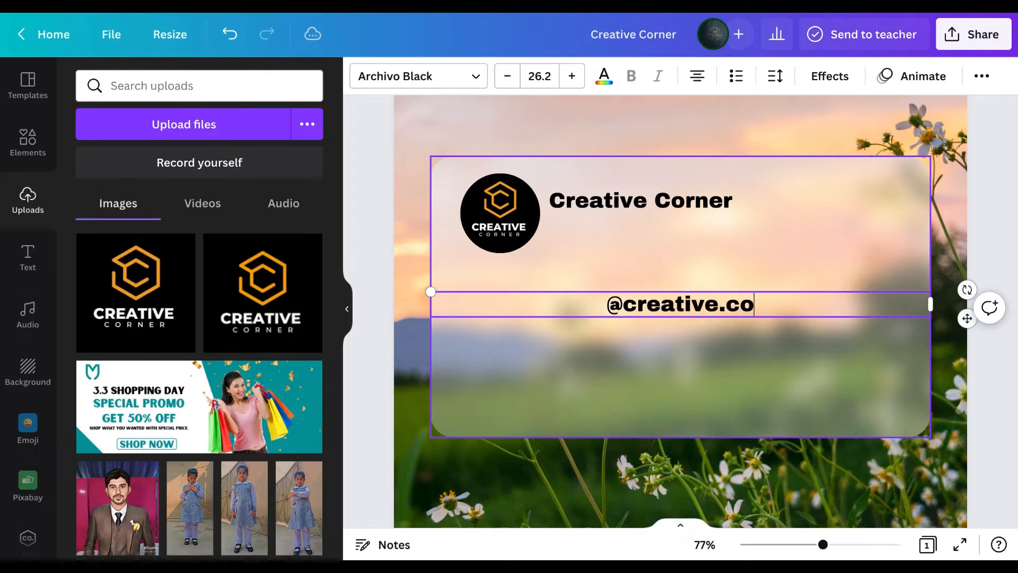
type("rner")
left_click(773, 396)
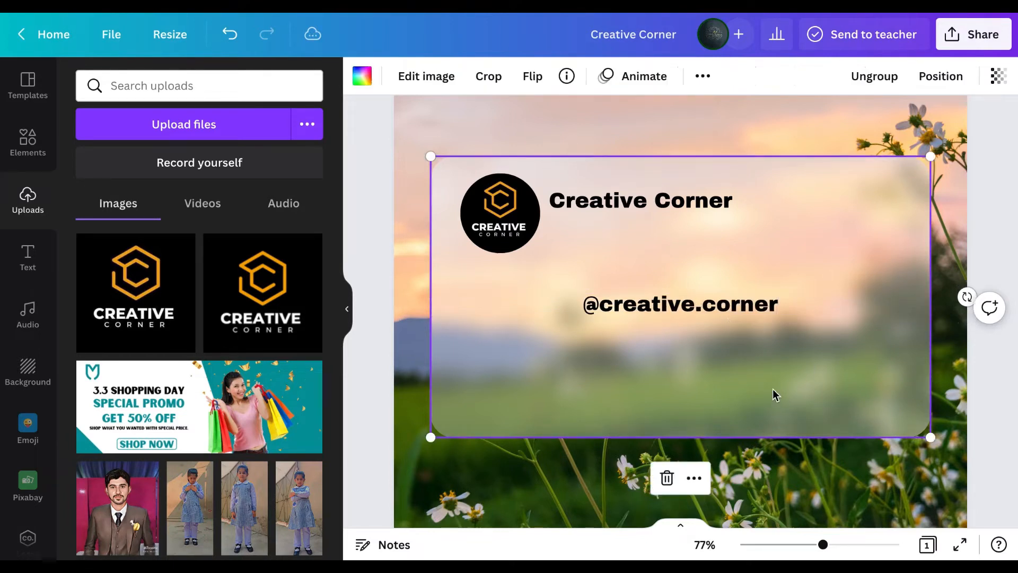
- Change the handle text to Anonymous Pro at size 19.9 and align it directly under the "Creative Corner" name
left_click(721, 312)
left_click(474, 77)
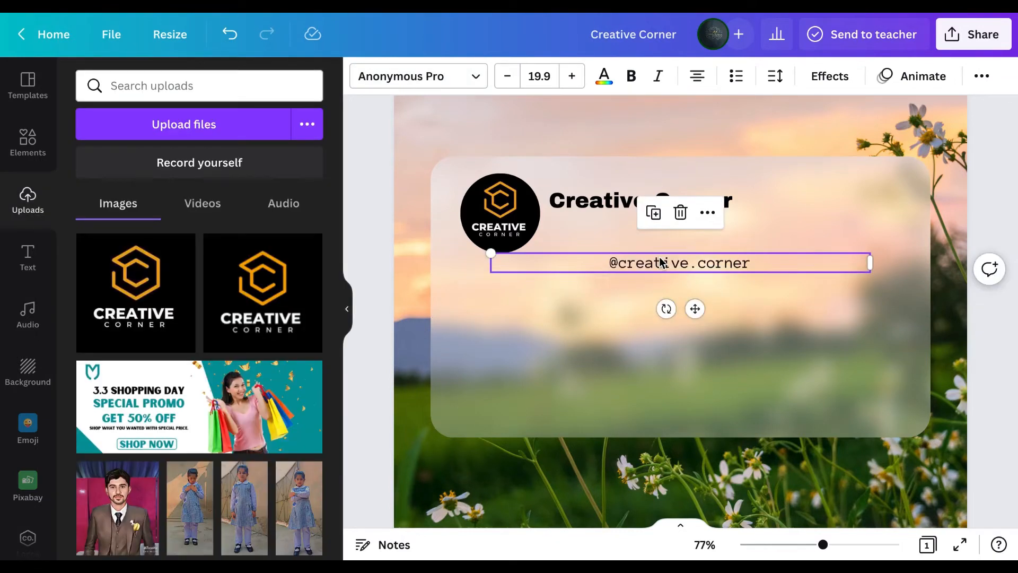
left_click_drag(657, 258, 607, 231)
left_click(624, 209)
left_click(603, 259)
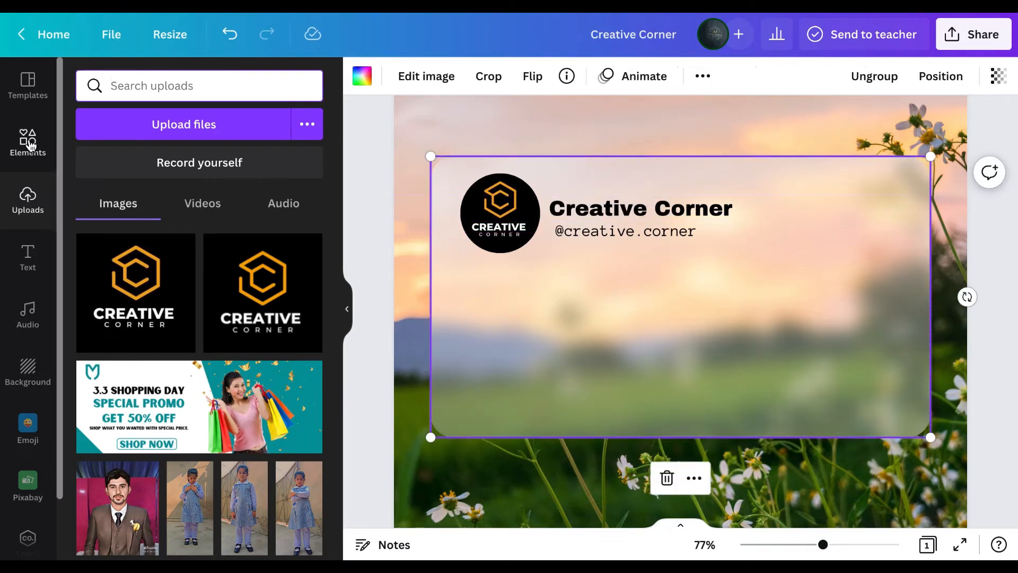
- Search the elements for verified and add the blue scalloped check-mark badge with the two-tone fill
left_click(30, 145)
left_click(281, 85)
type("v")
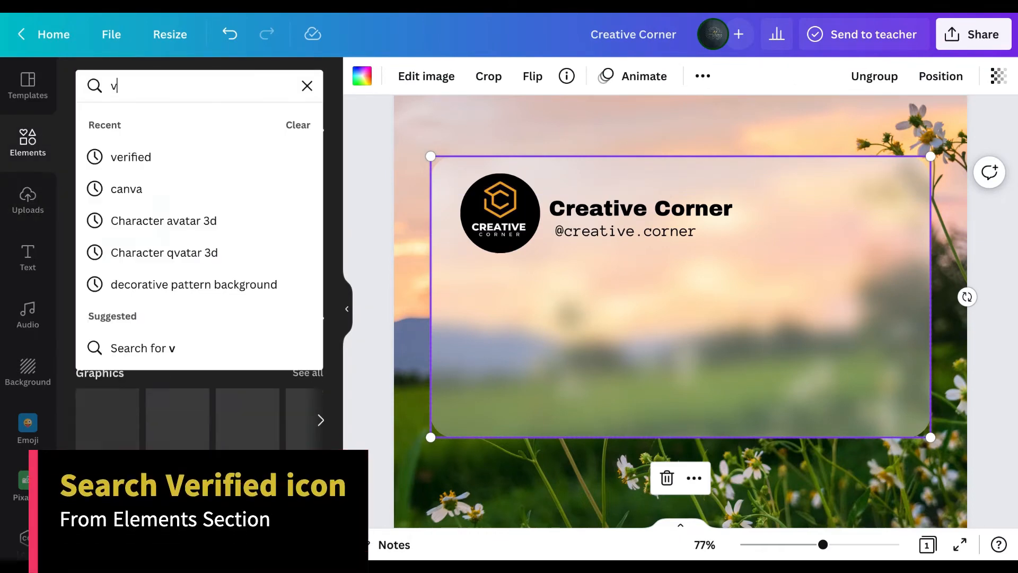
type("erified")
key("Return")
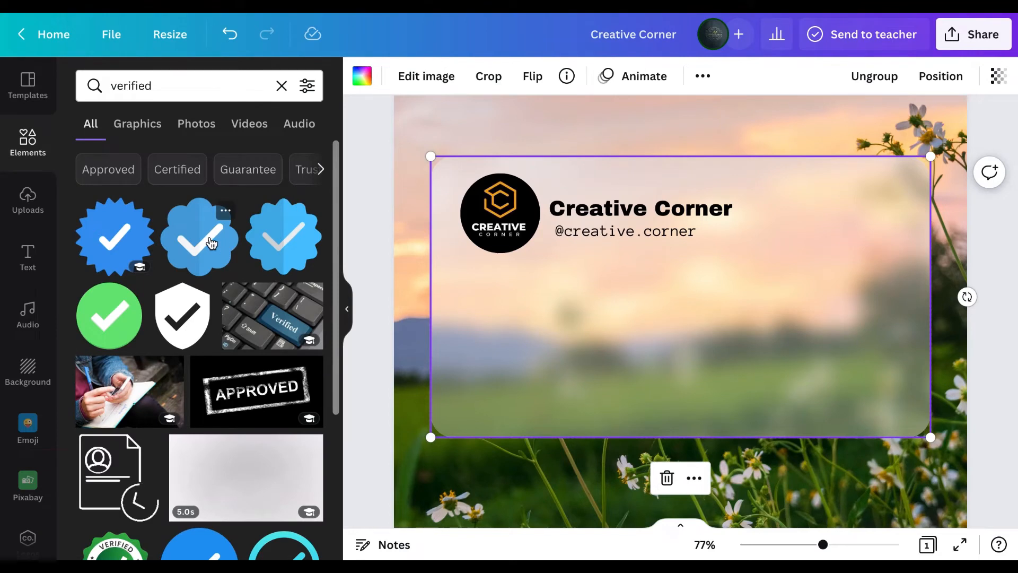
left_click(212, 242)
- Shrink the blue verified badge and place it just after the "Creative Corner" name
left_click_drag(587, 405, 782, 236)
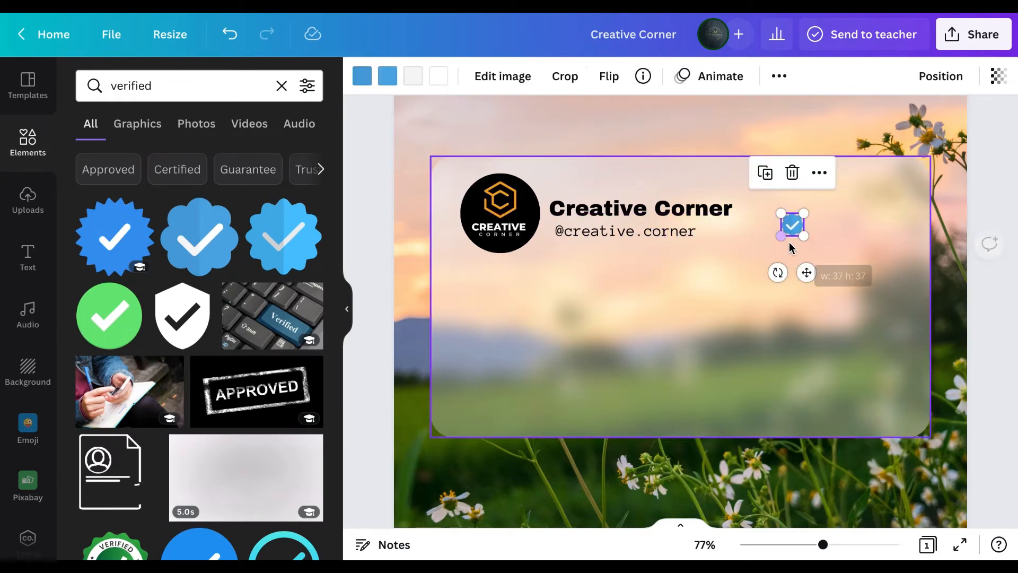
scroll(743, 263, "up", 5)
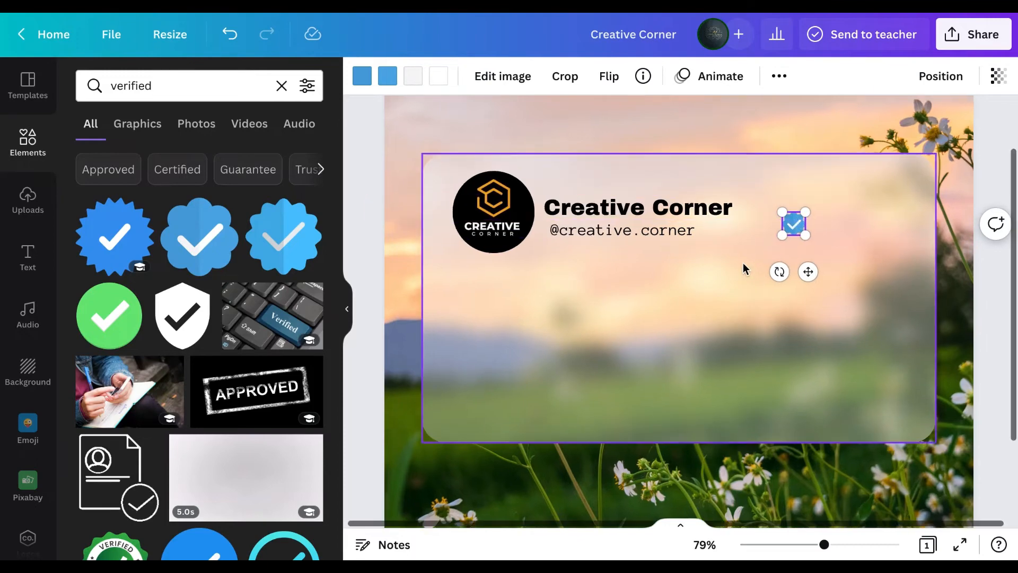
left_click_drag(831, 194, 767, 164)
left_click(764, 170)
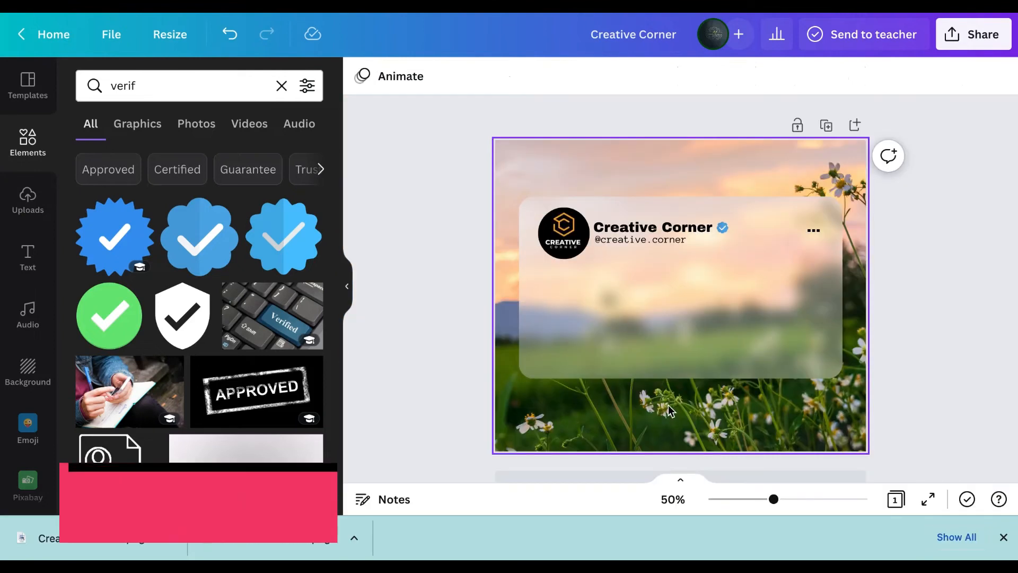
- Add a text box on the glass panel starting the quote with ""Go confidently in the direction of your dreams."
left_click(639, 357)
type("text")
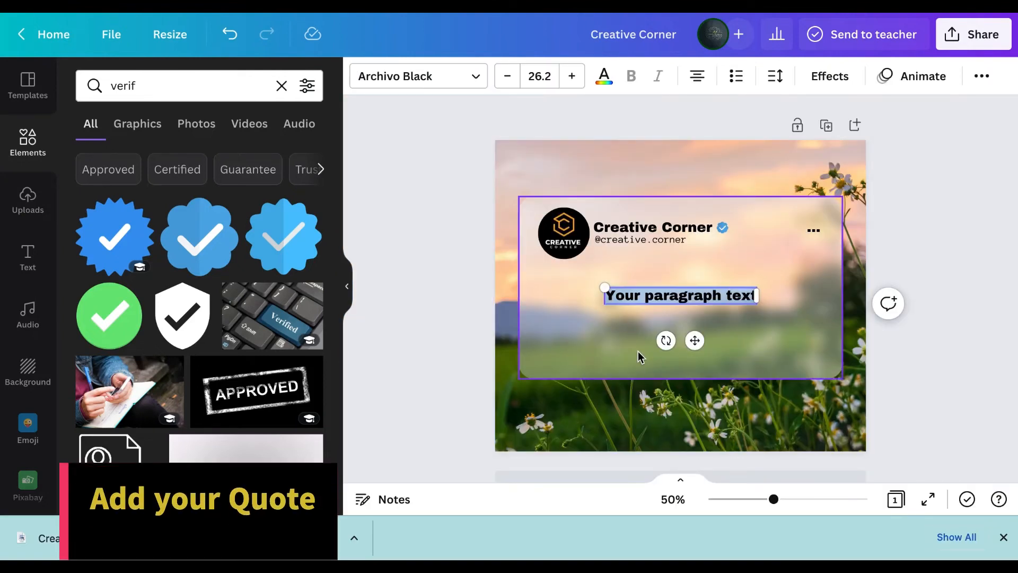
type("\"Go confidently")
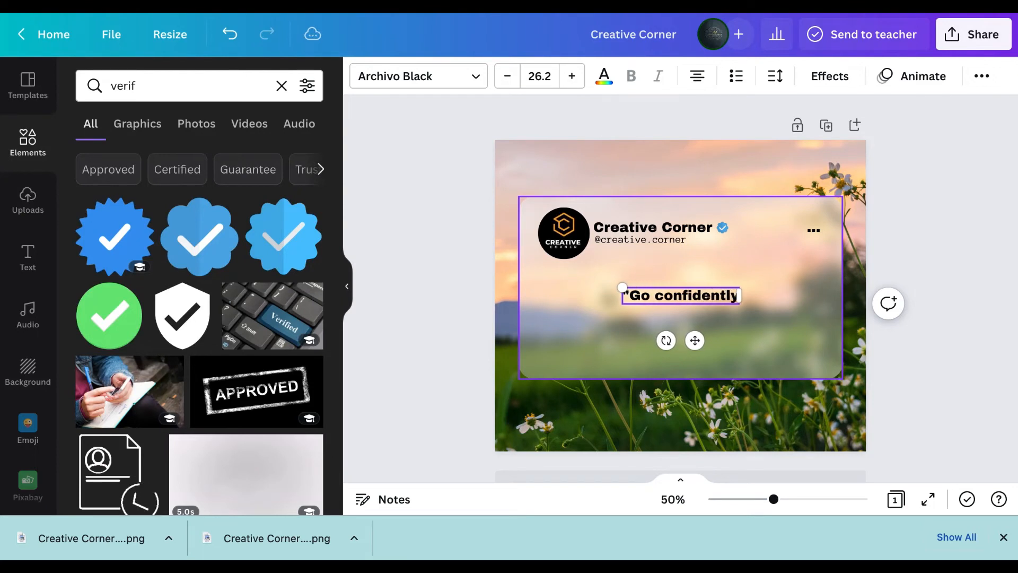
type("in the di")
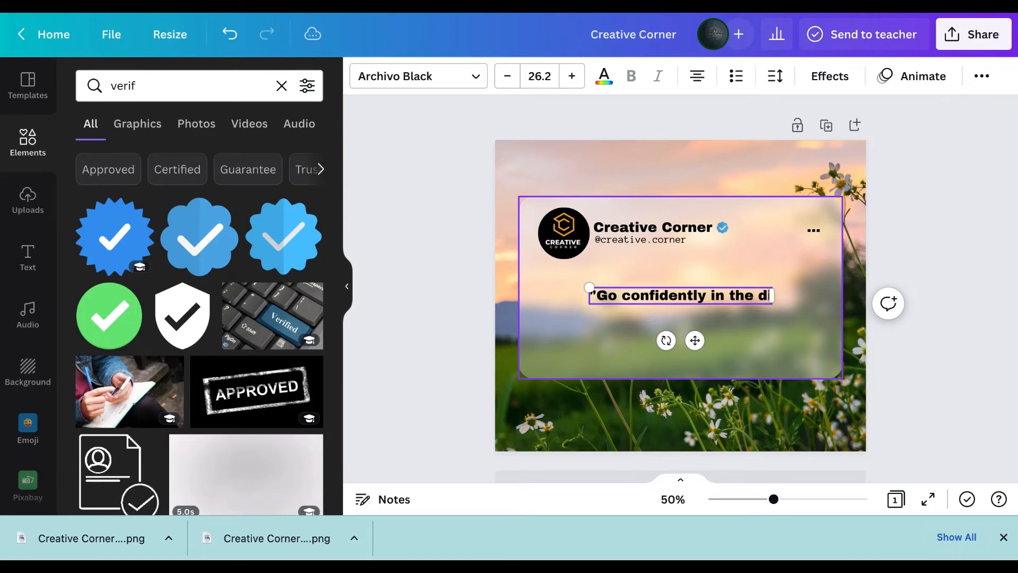
type("rection")
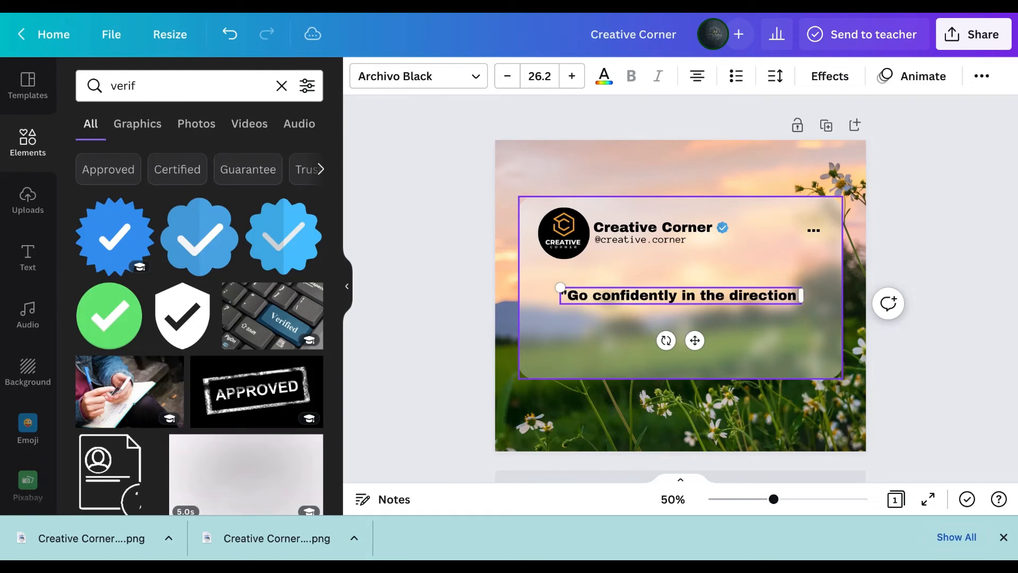
type(" of your")
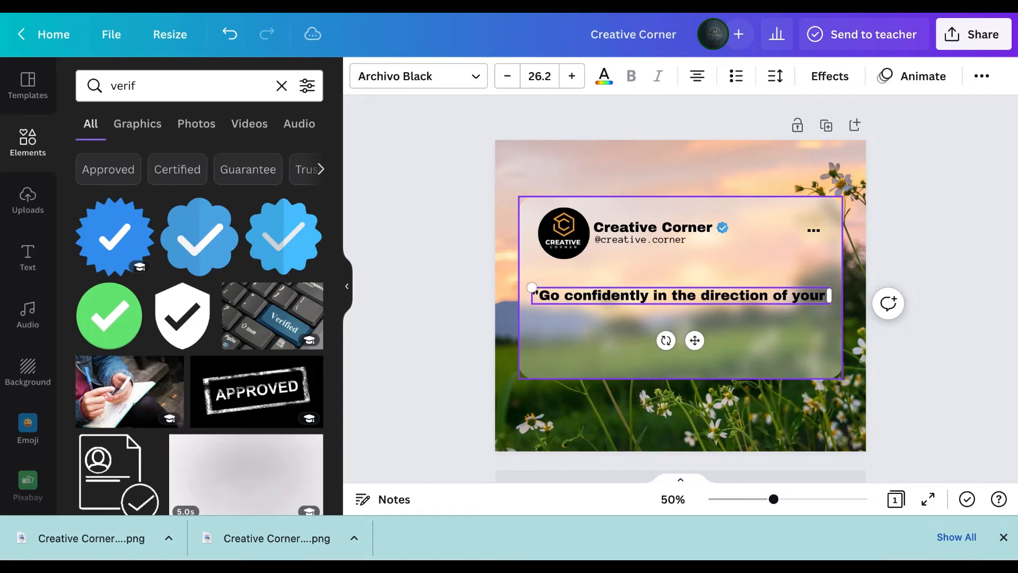
type(" freams")
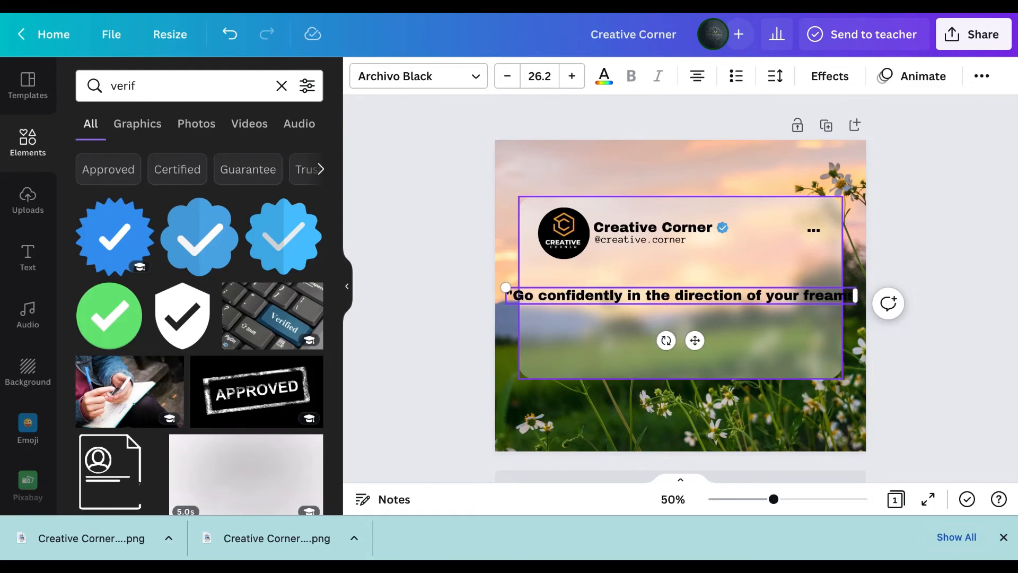
type(",")
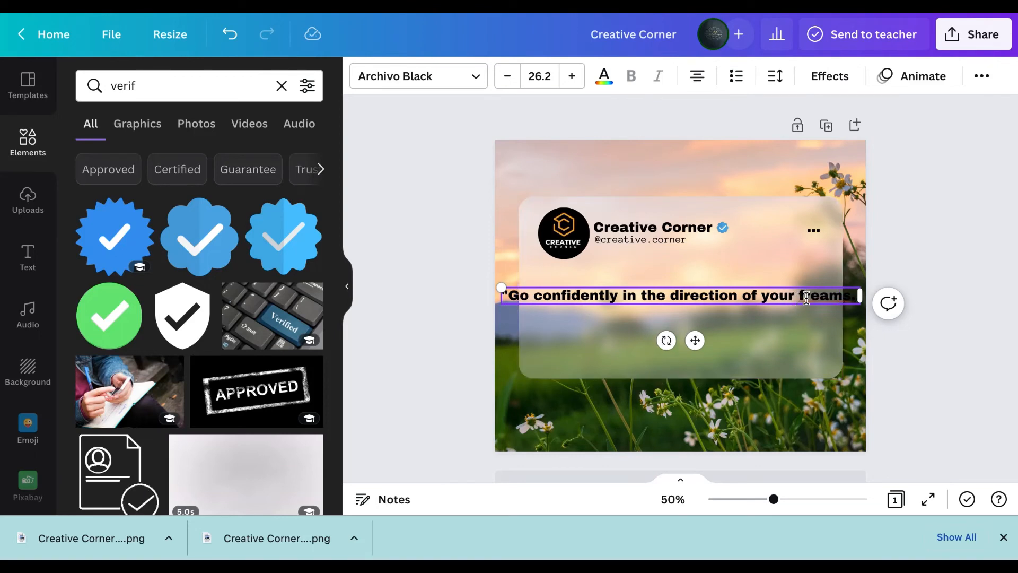
key("BackSpace")
type("d")
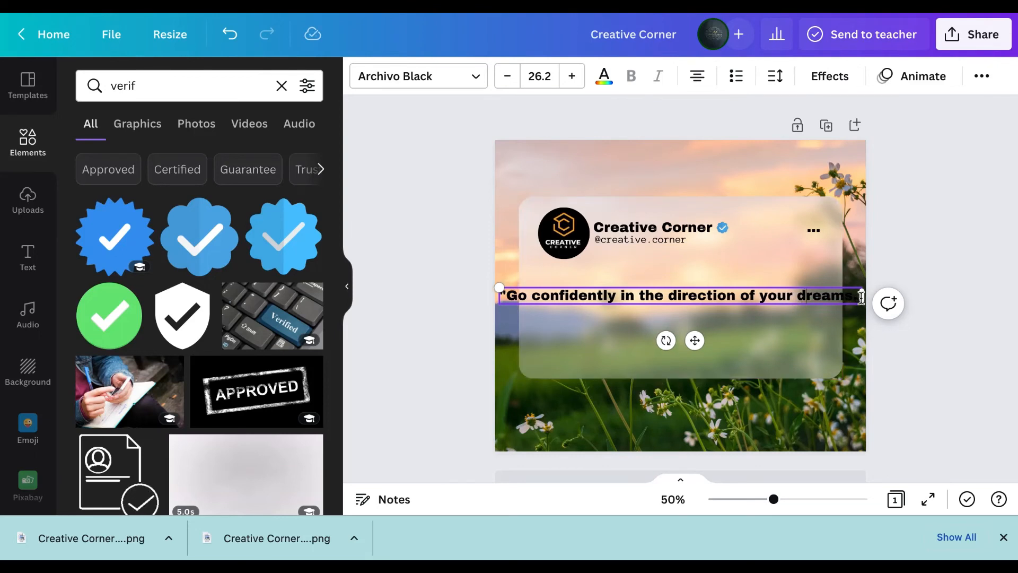
- Complete the quote with a second line reading "Live the life you've imagined" and a closing quotation mark
key("Return")
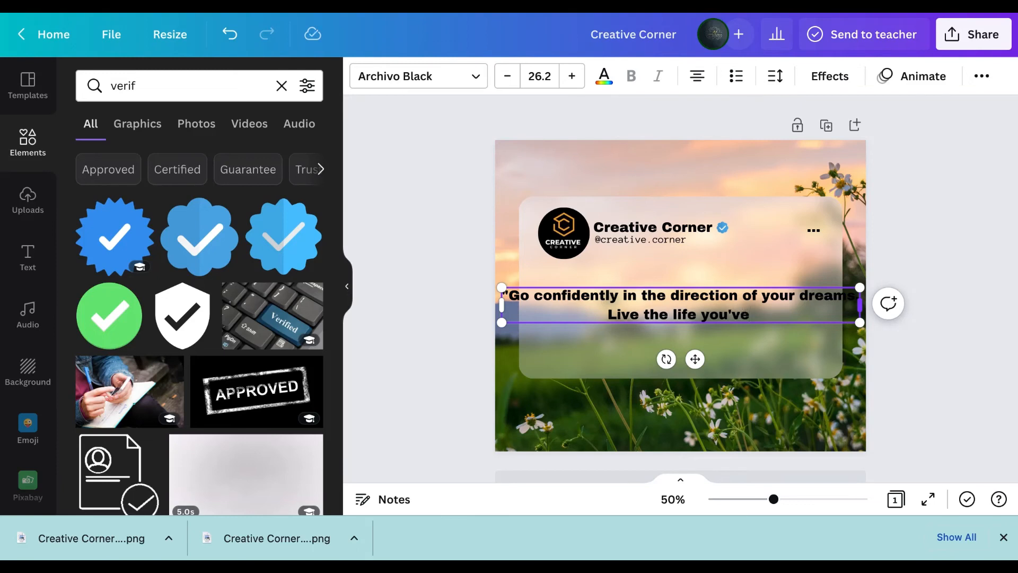
type("gin")
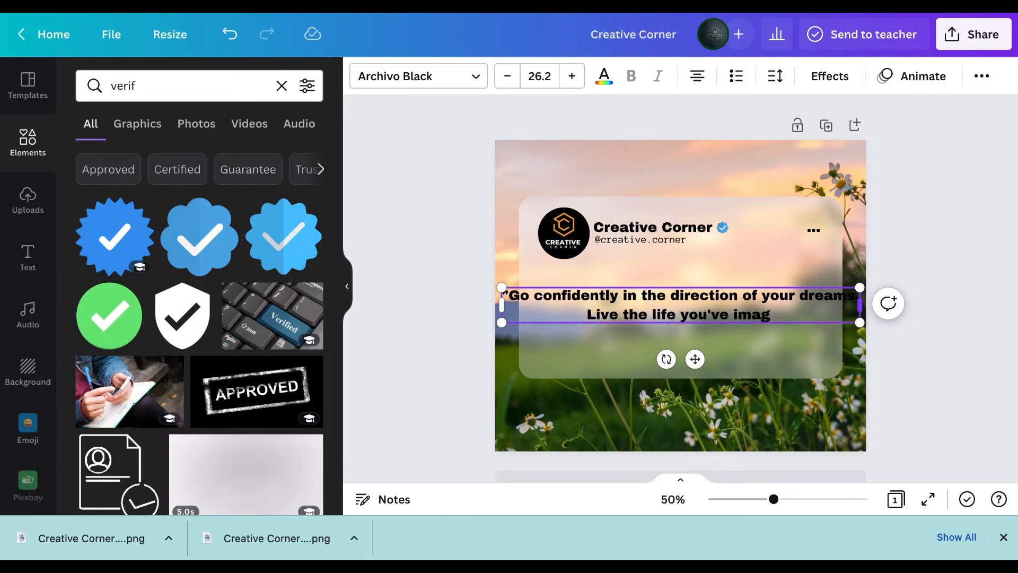
type("ed\"")
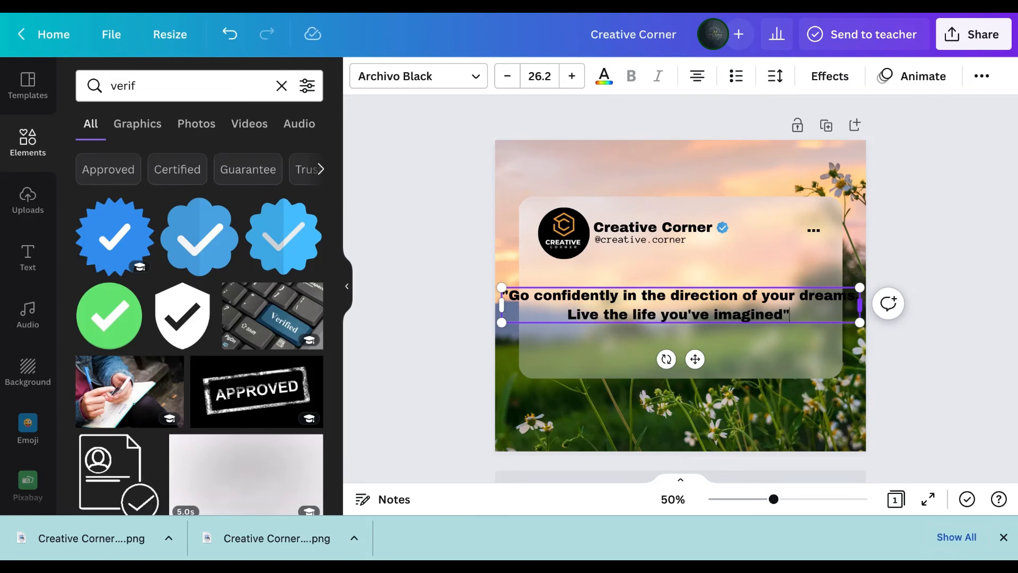
- Set the quote in the Mont font and break it into three lines after "direction" and after "Live the"
left_click(189, 163)
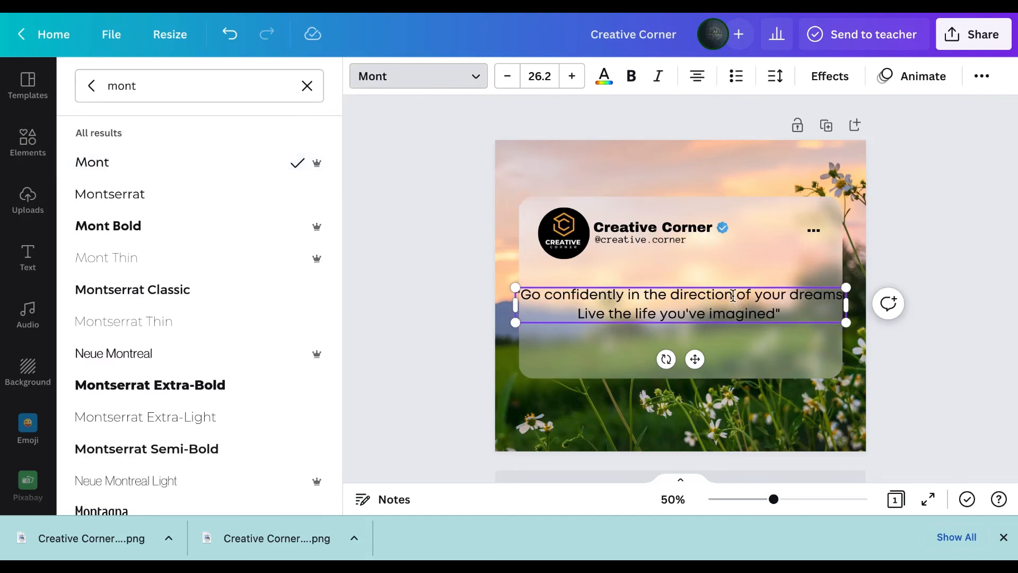
left_click(733, 296)
key("Return")
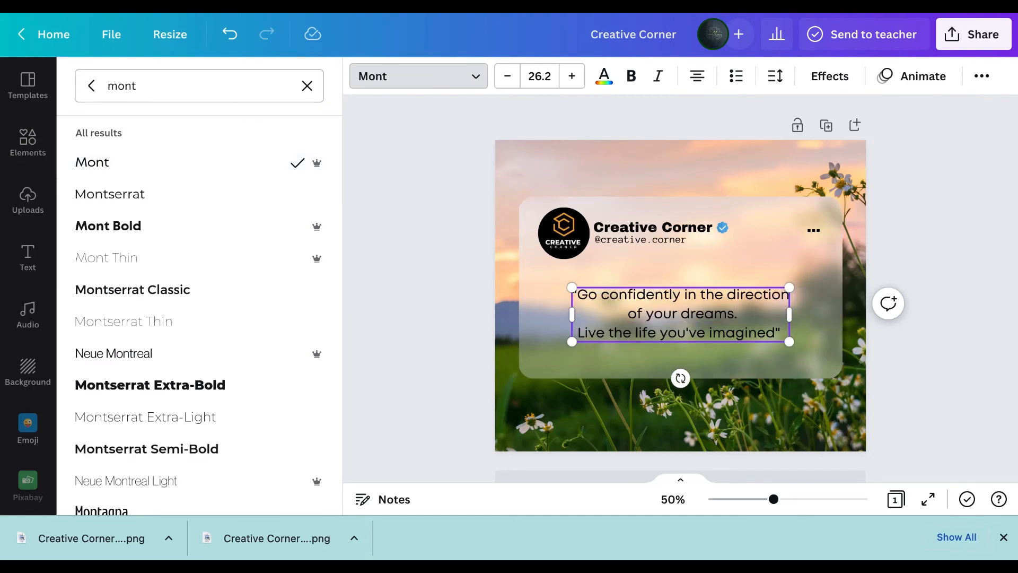
key("ctrl+z")
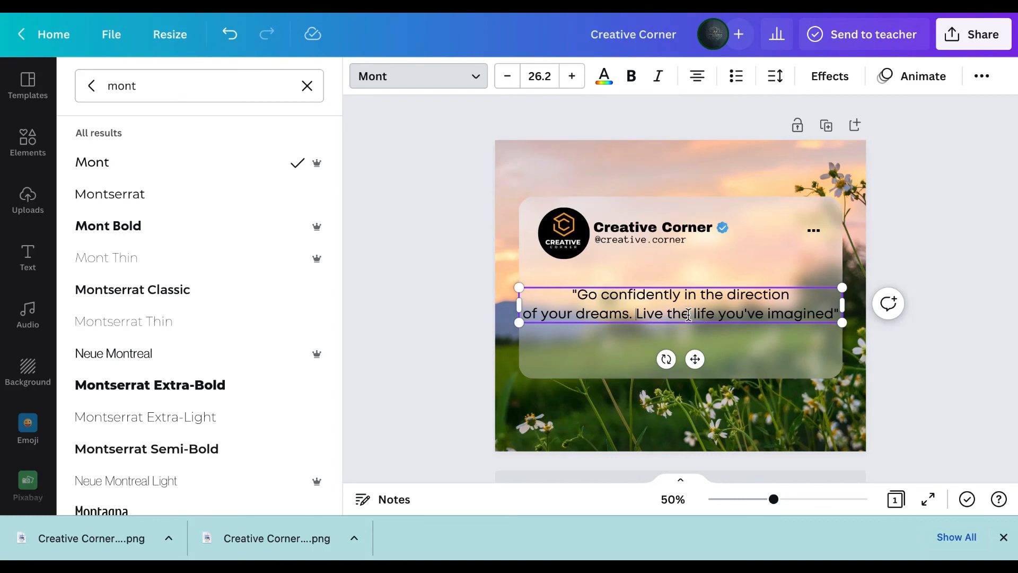
left_click(693, 316)
key("Return")
- Enlarge the quote to nearly the glass panel's width and center it below the logo and name
left_click_drag(569, 287, 510, 270)
left_click_drag(623, 269, 662, 279)
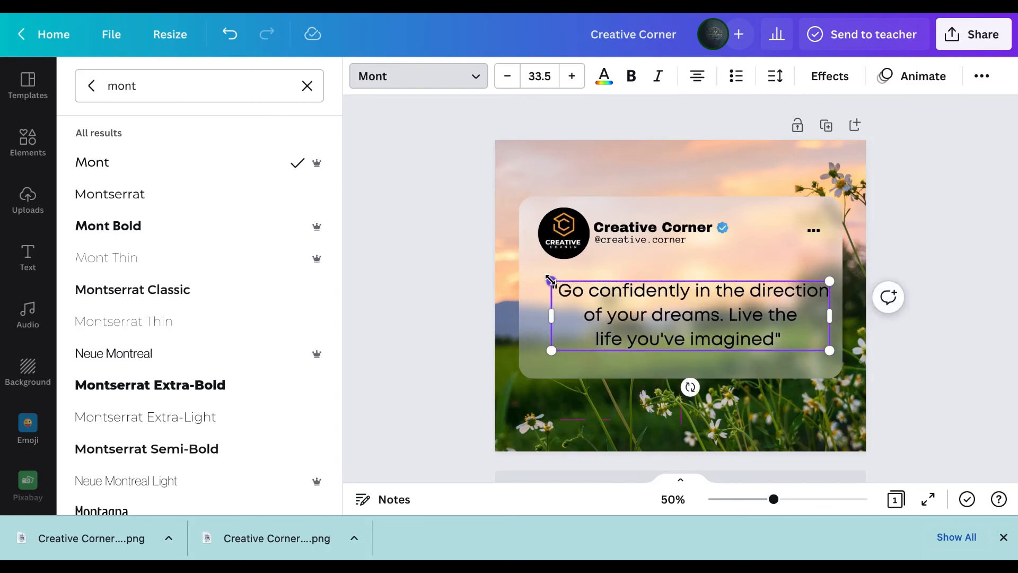
left_click_drag(550, 279, 528, 275)
left_click_drag(634, 273, 644, 277)
left_click(958, 277)
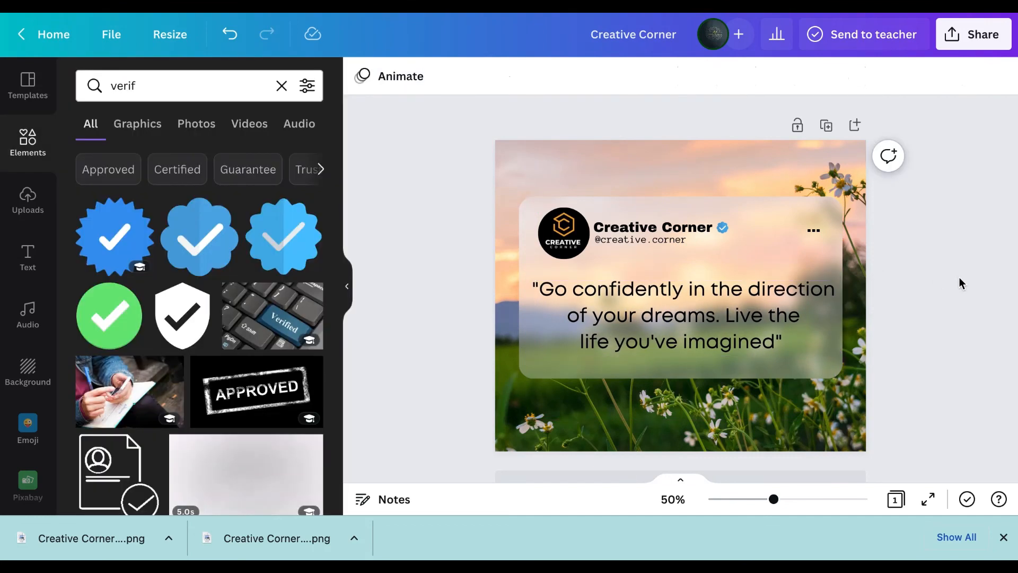
- Capture a screenshot of the finished design and open its sharing options
key("super+shift+3")
left_click(969, 39)
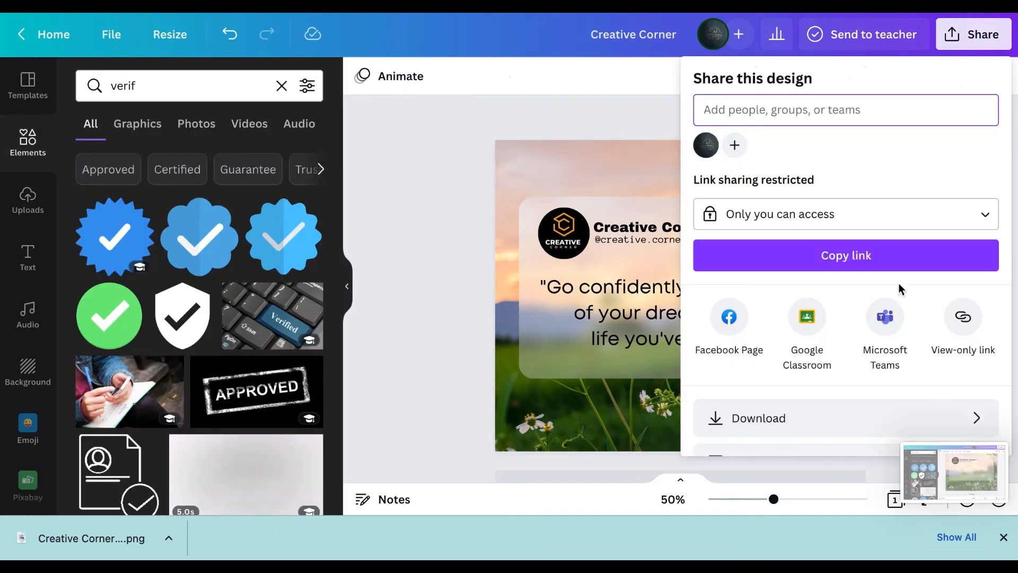